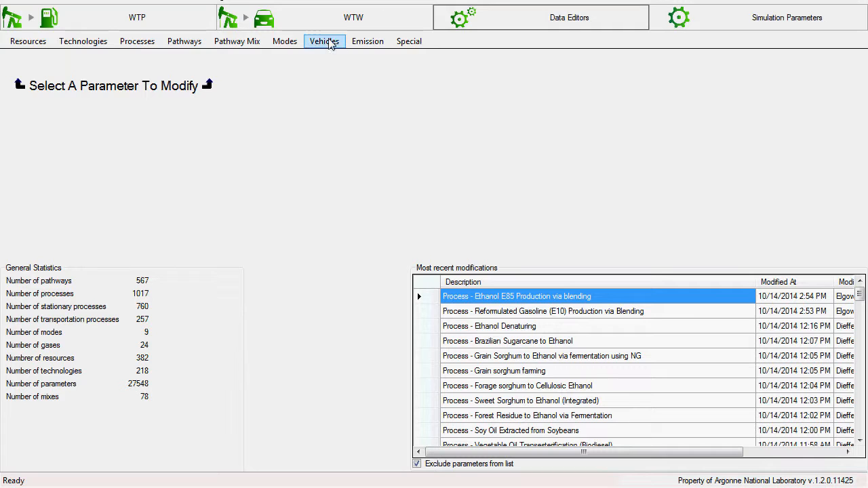
- Start a new vehicle and view the help for its general parameters, such as lifetime VMT and pay load
{"action": "left_click", "coordinate": [332, 57]}
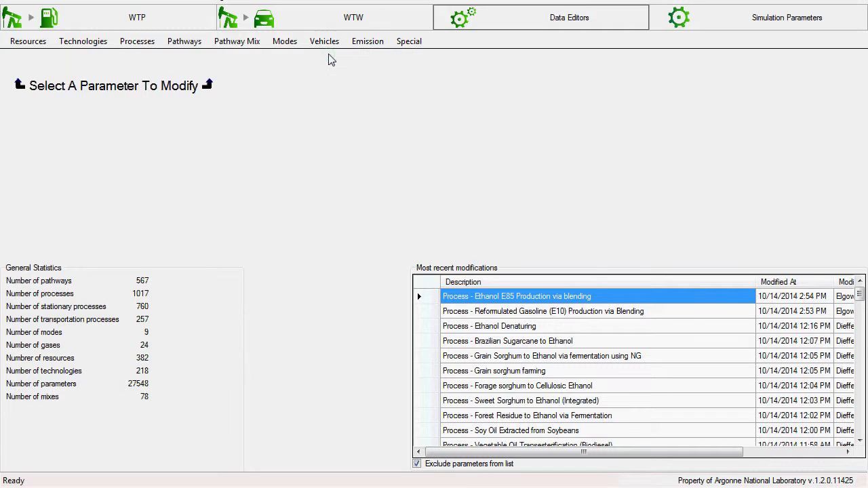
{"action": "left_click", "coordinate": [437, 325]}
{"action": "left_click", "coordinate": [324, 42]}
{"action": "left_click", "coordinate": [343, 60]}
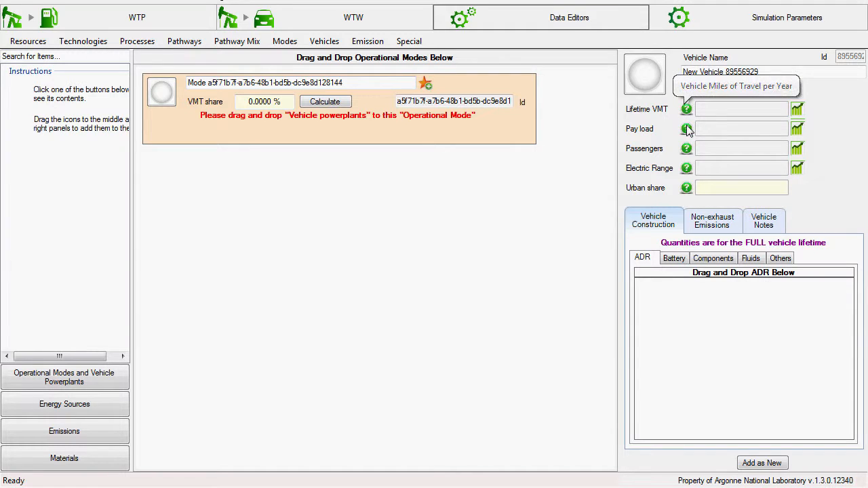
{"action": "mouse_move", "coordinate": [687, 152]}
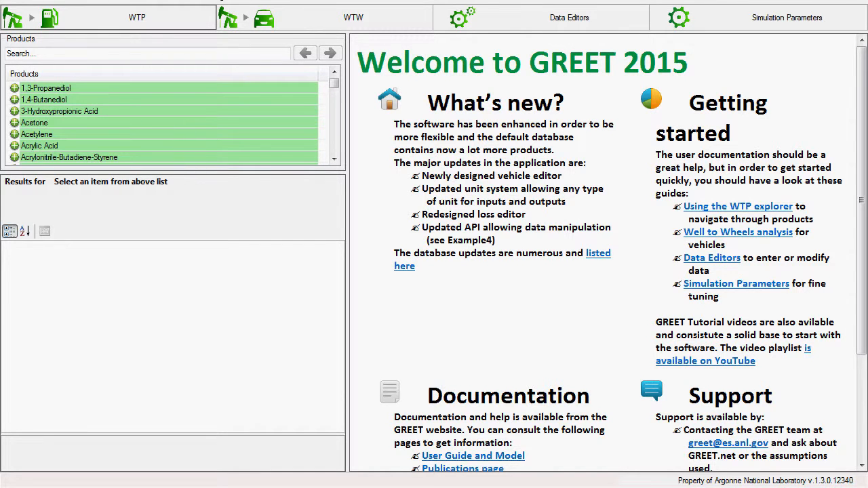
- Open the Dedicated EtOH Car for modification and expand its powerplant's energy sources and tailpipe emissions
{"action": "left_click", "coordinate": [600, 22]}
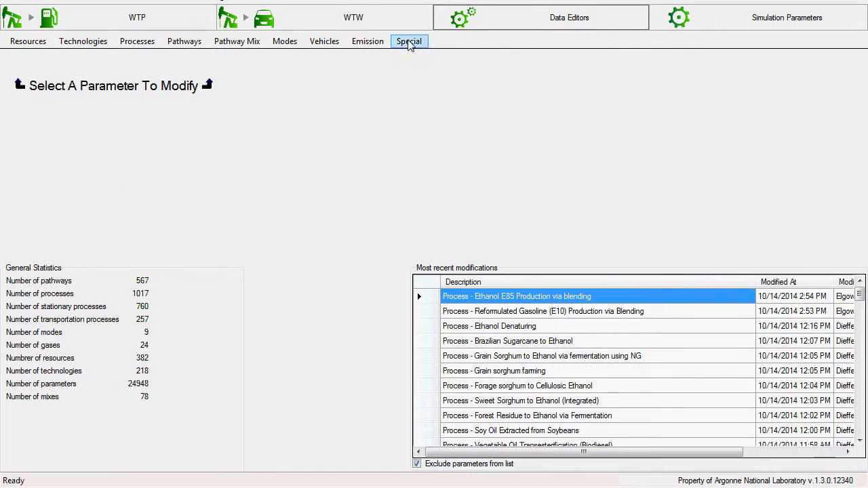
{"action": "left_click", "coordinate": [310, 46]}
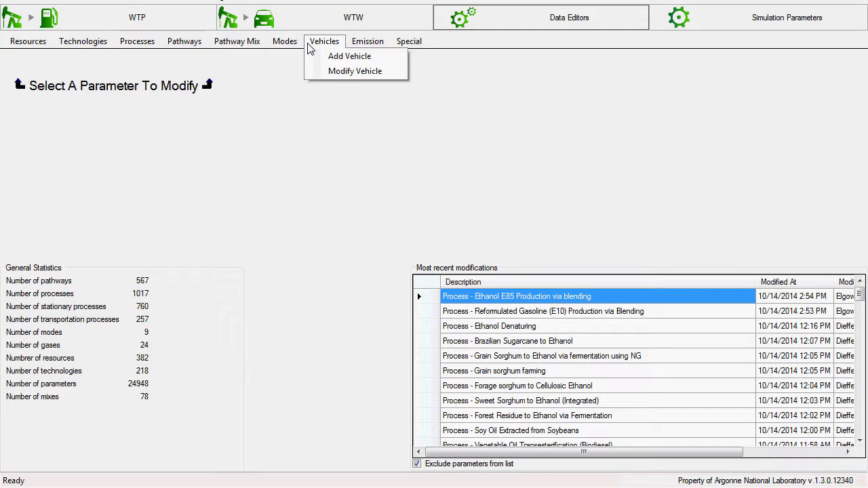
{"action": "left_click", "coordinate": [313, 73]}
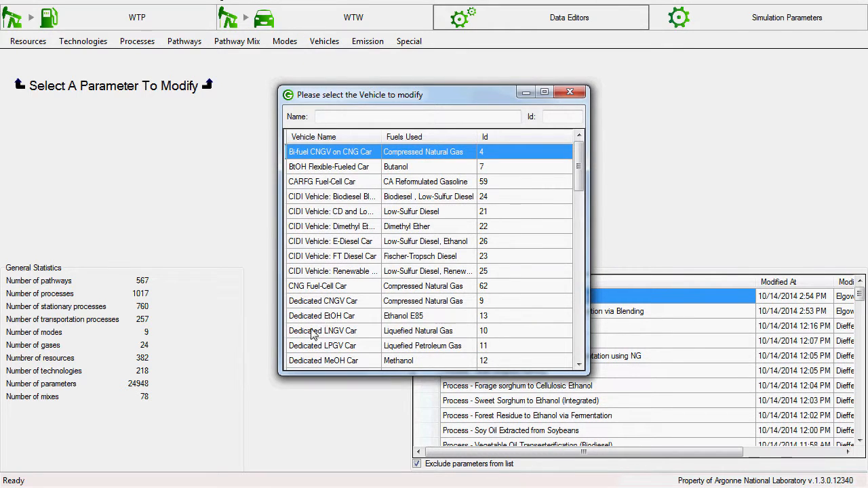
{"action": "double_click", "coordinate": [369, 321]}
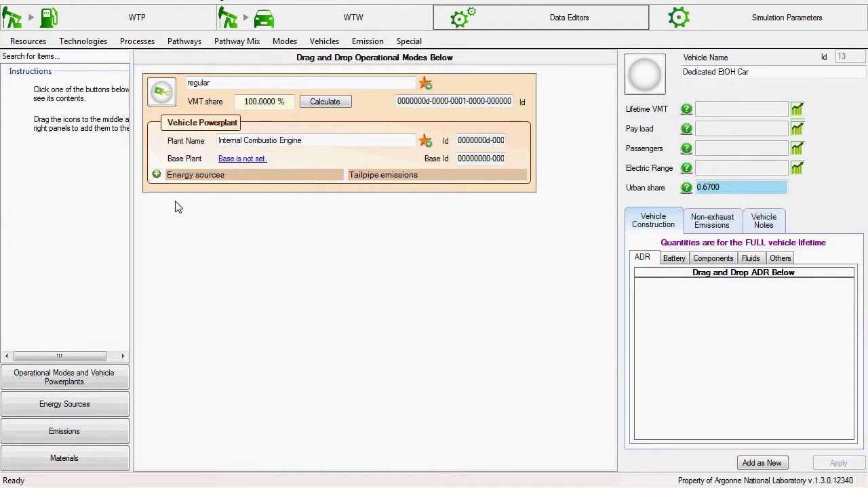
{"action": "left_click", "coordinate": [156, 175]}
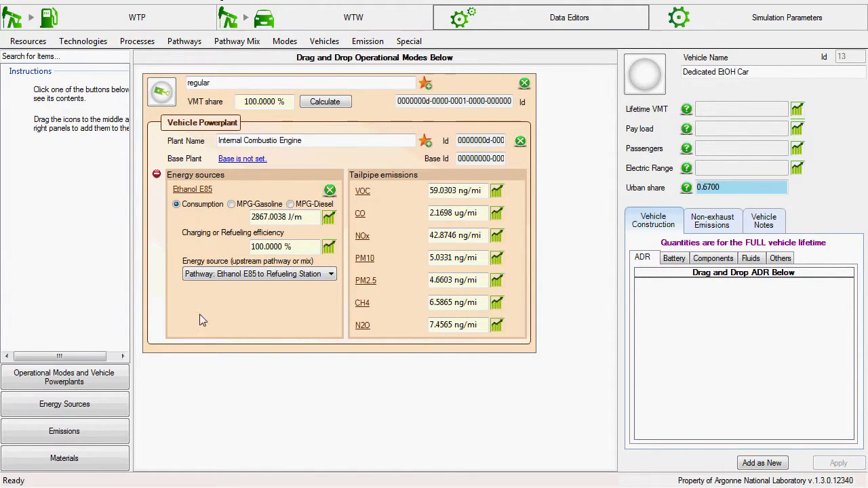
- Try to place the Mode Template in the vehicle's ADR construction list
{"action": "left_click", "coordinate": [89, 380]}
{"action": "left_click_drag", "start_coordinate": [37, 98], "coordinate": [724, 347]}
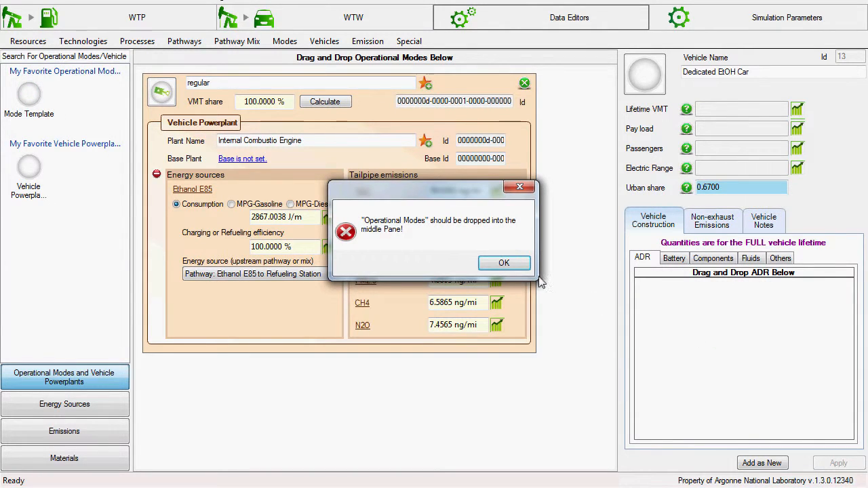
{"action": "left_click", "coordinate": [507, 265]}
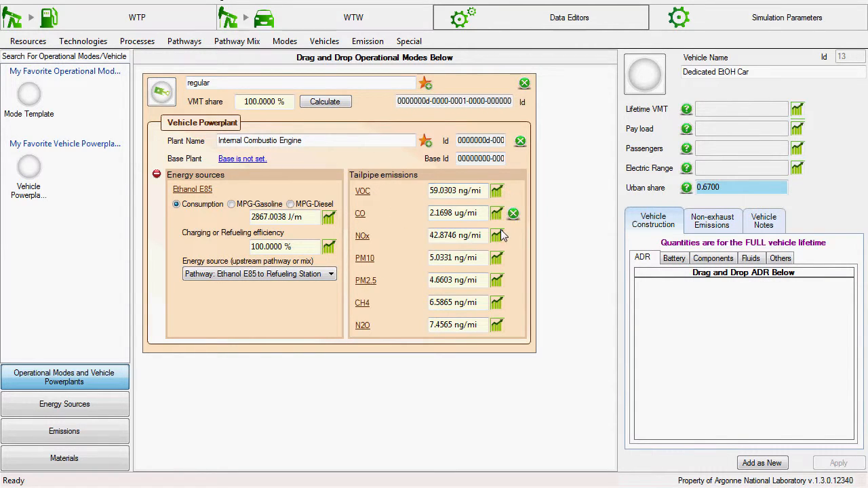
- Lower the year 2000 point of the PM10 emission factor graph to about 5.24 ng/mi
{"action": "left_click", "coordinate": [497, 262]}
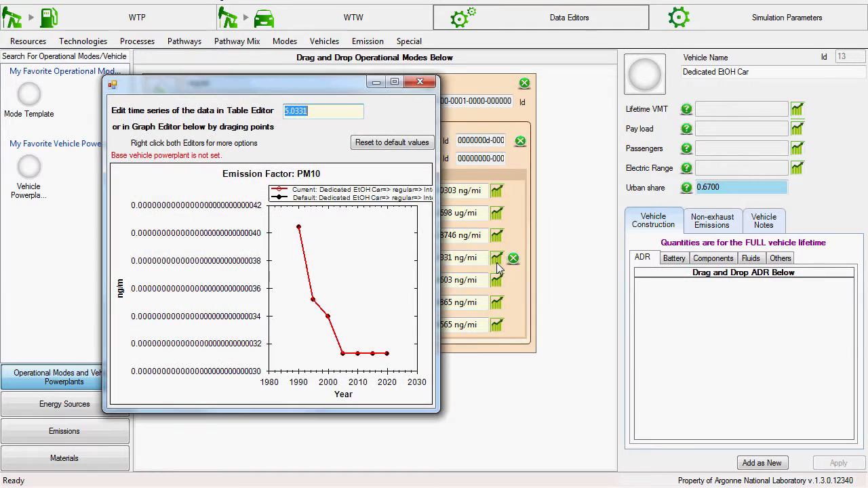
{"action": "left_click_drag", "start_coordinate": [512, 258], "coordinate": [596, 257]}
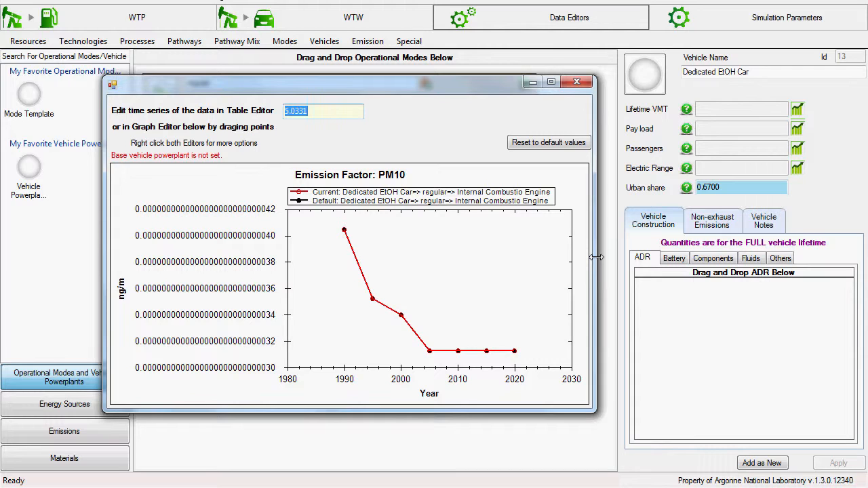
{"action": "mouse_move", "coordinate": [401, 314]}
{"action": "left_click_drag", "start_coordinate": [401, 315], "coordinate": [400, 333]}
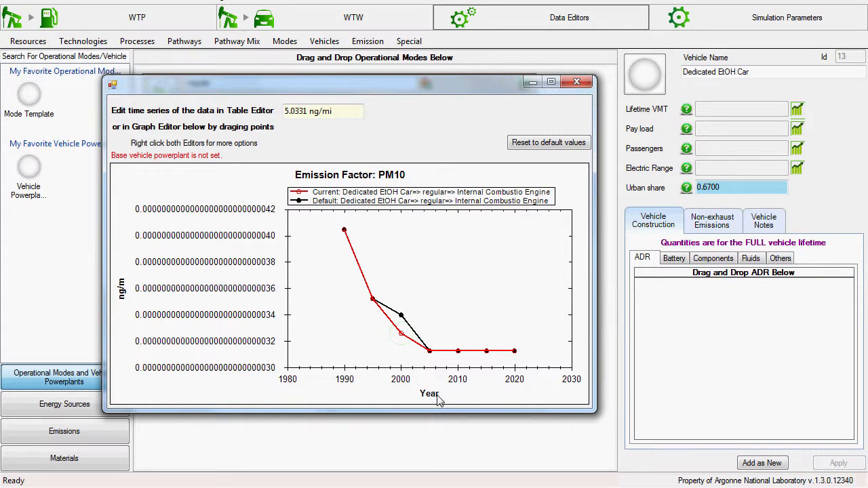
- View the PM10 emission factor's values per simulation year and close the time series editor
{"action": "left_click", "coordinate": [305, 110]}
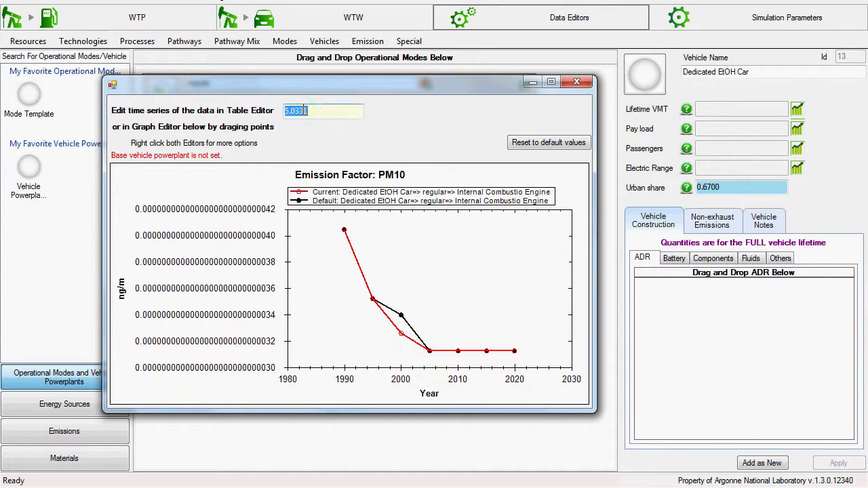
{"action": "right_click", "coordinate": [303, 110]}
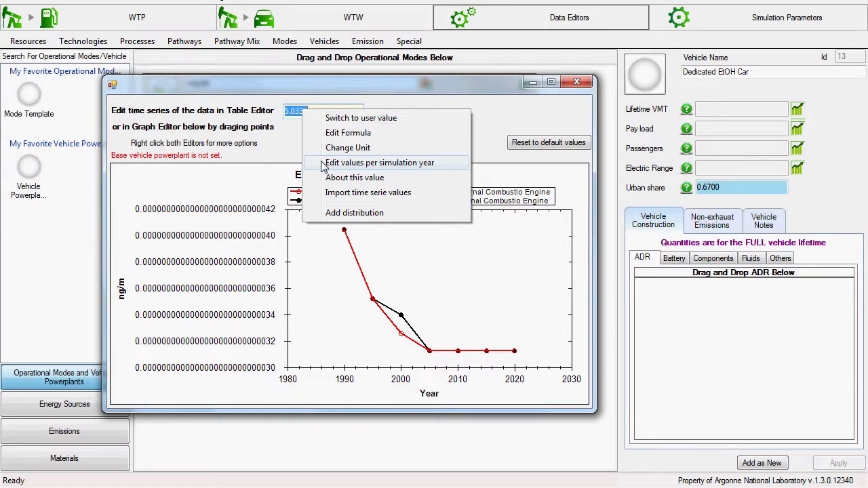
{"action": "left_click", "coordinate": [352, 163]}
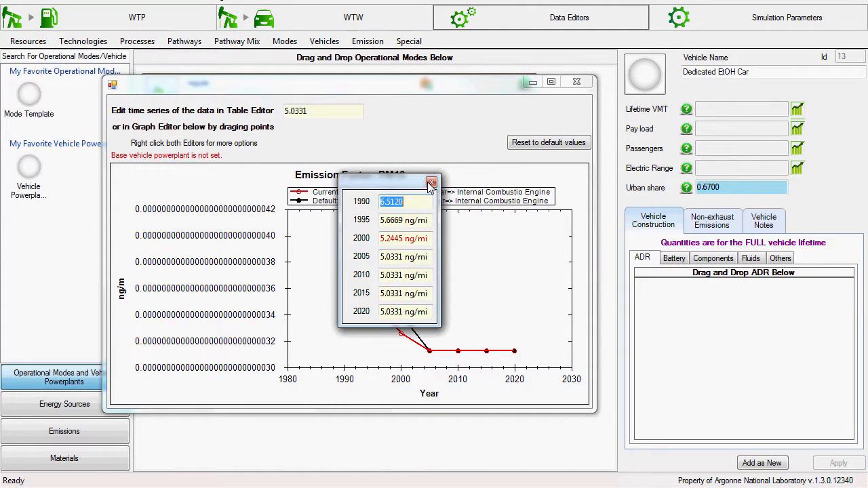
{"action": "left_click", "coordinate": [576, 81]}
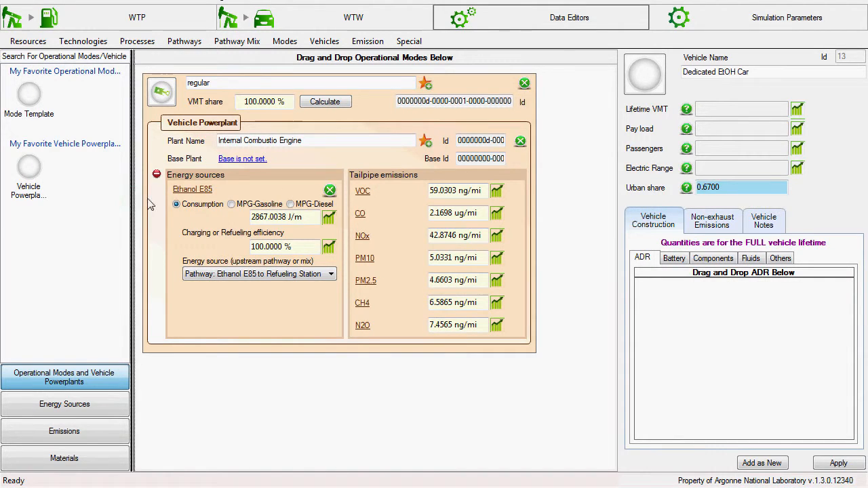
- Add a second operational mode from the Mode Template and place a Vehicle Powerplant Template in it
{"action": "left_click_drag", "start_coordinate": [134, 199], "coordinate": [206, 200]}
{"action": "mouse_move", "coordinate": [116, 375]}
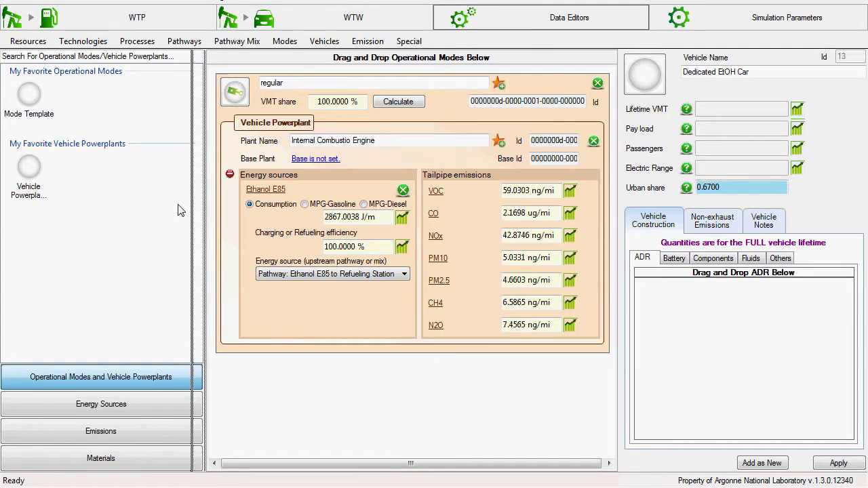
{"action": "left_click_drag", "start_coordinate": [205, 214], "coordinate": [161, 214]}
{"action": "left_click_drag", "start_coordinate": [43, 108], "coordinate": [285, 361]}
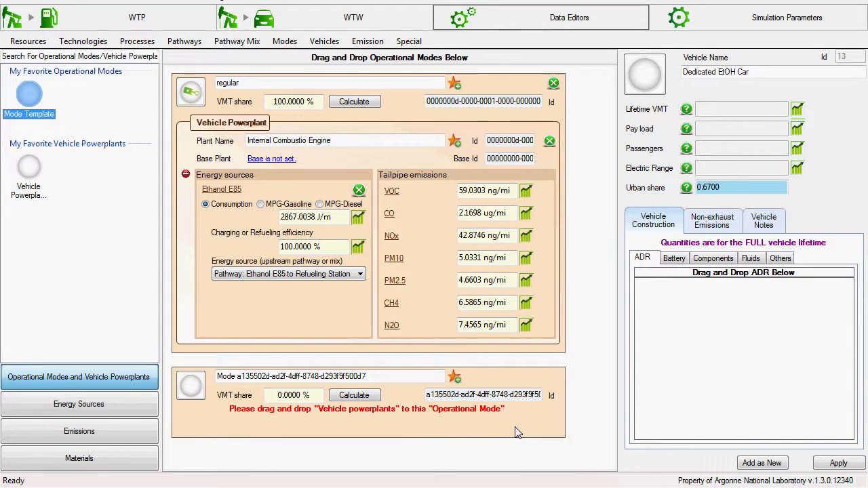
{"action": "left_click", "coordinate": [384, 376]}
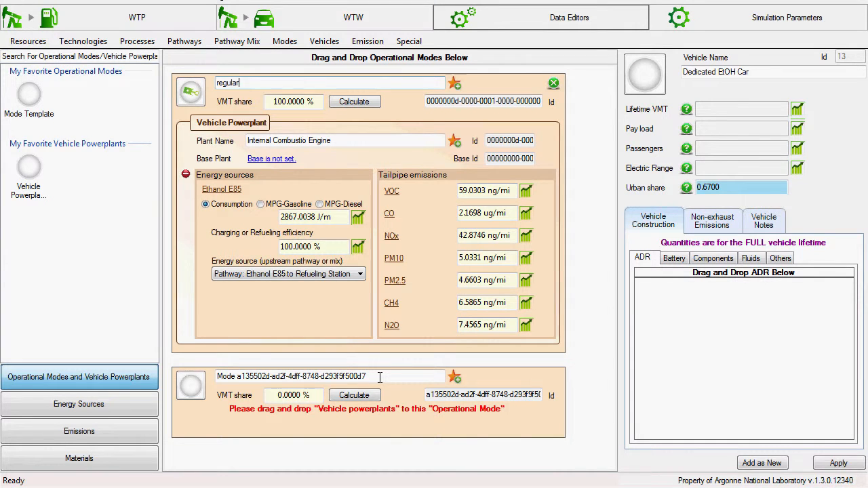
{"action": "left_click_drag", "start_coordinate": [27, 173], "coordinate": [263, 429]}
{"action": "scroll", "coordinate": [611, 358], "scroll_direction": "down", "scroll_amount": 2}
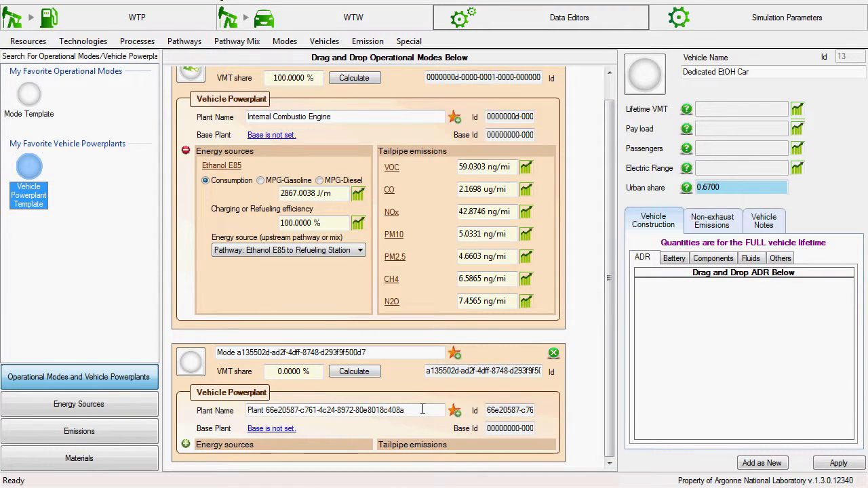
{"action": "left_click_drag", "start_coordinate": [342, 117], "coordinate": [225, 122]}
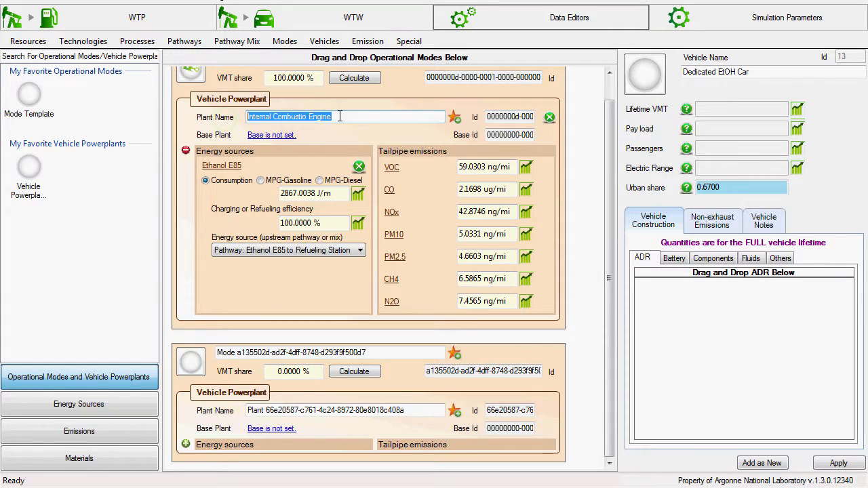
{"action": "left_click", "coordinate": [341, 116]}
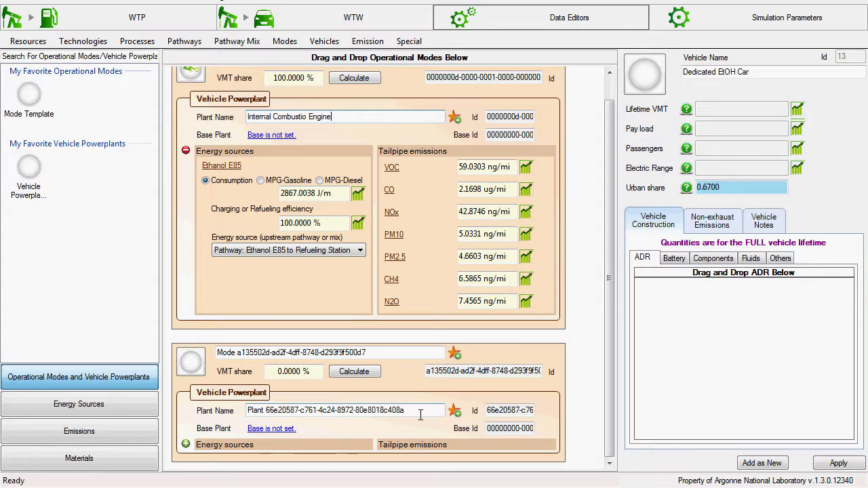
- Examine the available energy sources, emissions and materials that can be added to the vehicle
{"action": "left_click", "coordinate": [124, 400]}
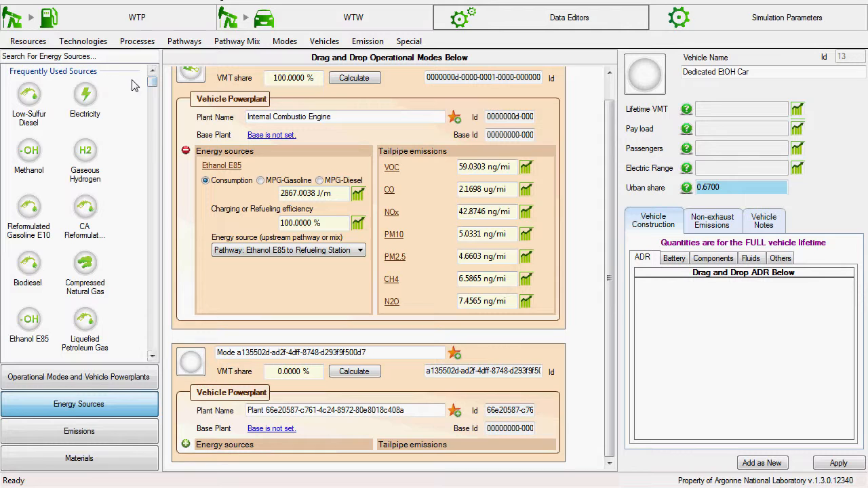
{"action": "left_click_drag", "start_coordinate": [152, 86], "coordinate": [148, 192]}
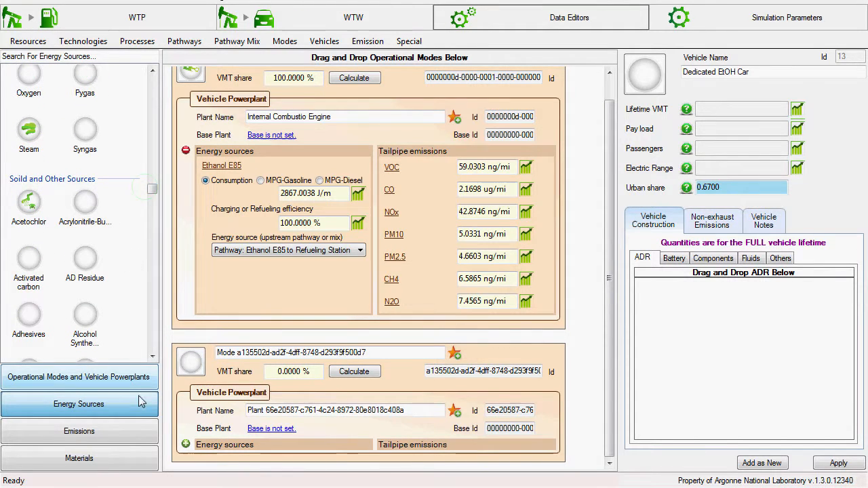
{"action": "left_click", "coordinate": [132, 437]}
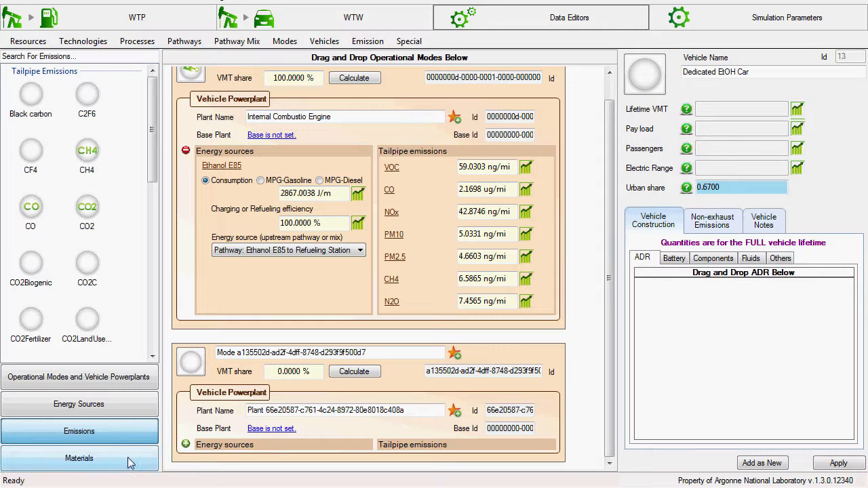
{"action": "left_click", "coordinate": [131, 464]}
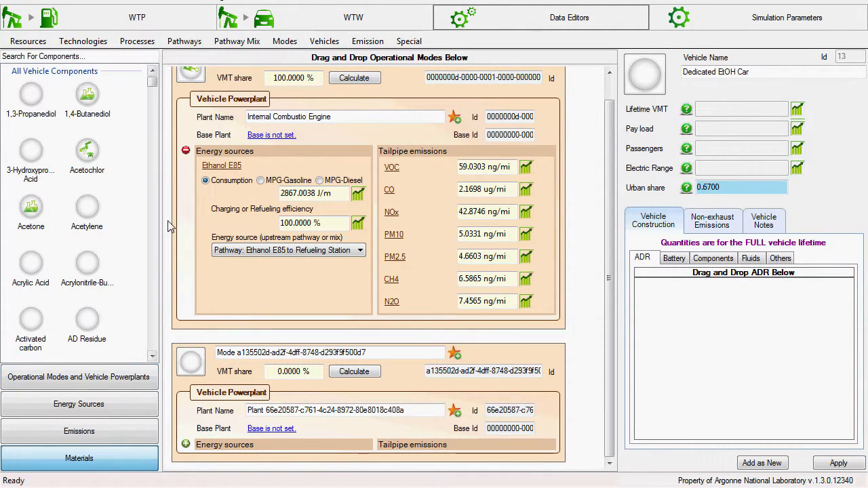
{"action": "left_click", "coordinate": [154, 275]}
{"action": "left_click", "coordinate": [154, 275]}
{"action": "left_click", "coordinate": [154, 275]}
{"action": "left_click", "coordinate": [154, 276]}
{"action": "left_click", "coordinate": [154, 281]}
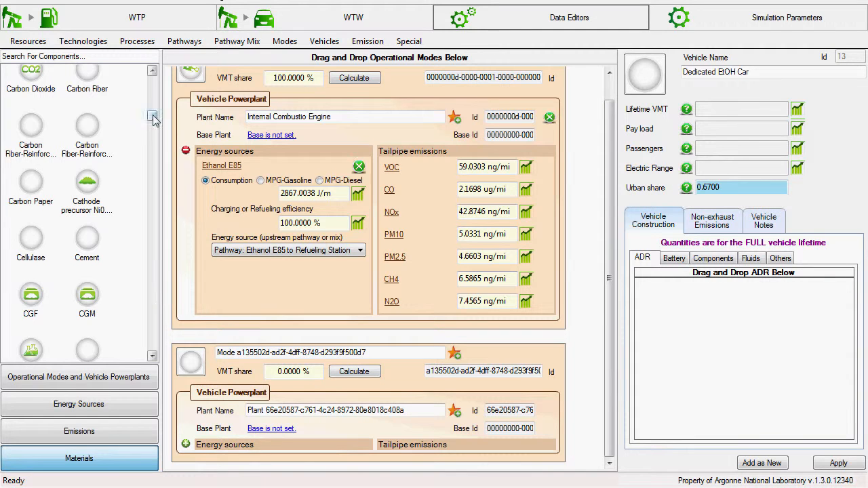
- Remove the second operational mode, with its empty powerplant, from the vehicle
{"action": "left_click", "coordinate": [553, 356]}
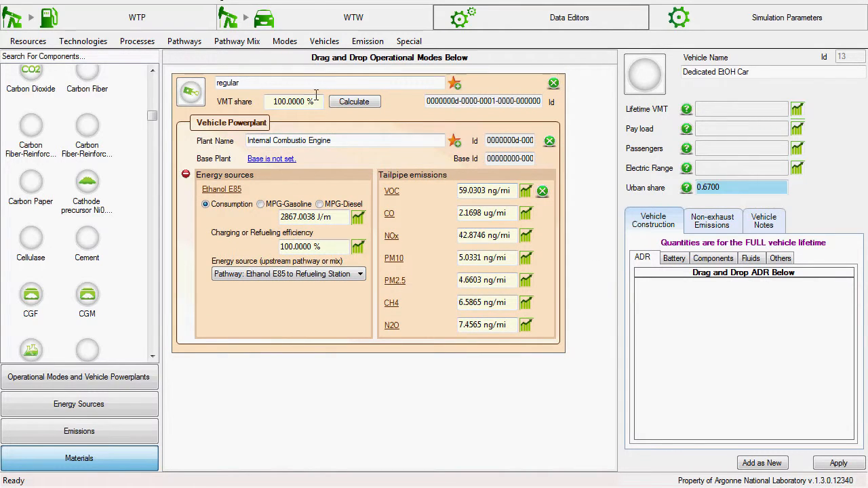
{"action": "double_click", "coordinate": [293, 83]}
{"action": "left_click", "coordinate": [293, 83]}
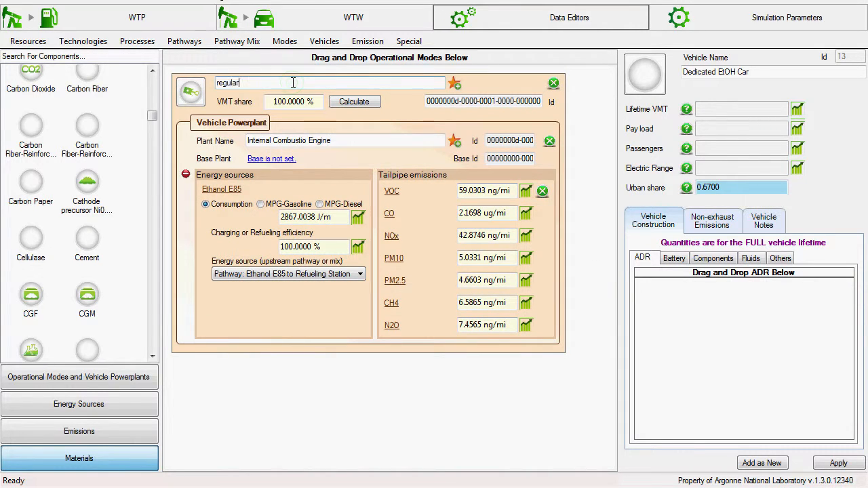
{"action": "double_click", "coordinate": [335, 141]}
{"action": "left_click", "coordinate": [335, 141]}
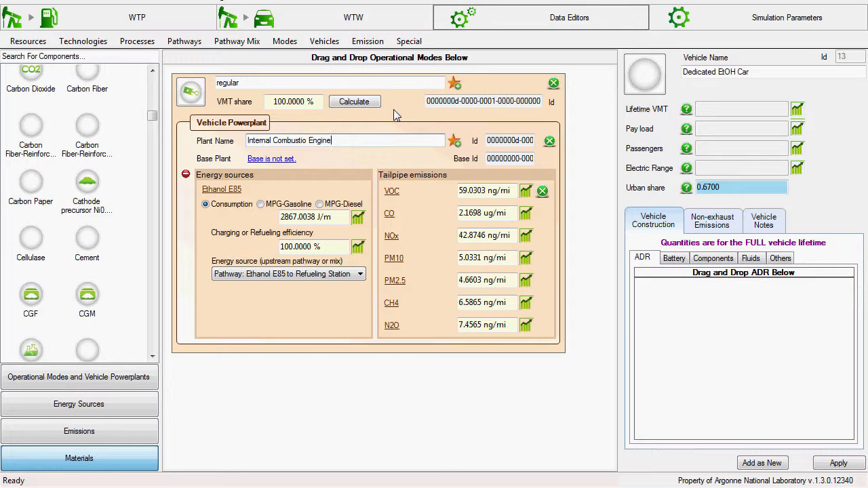
{"action": "left_click", "coordinate": [386, 82]}
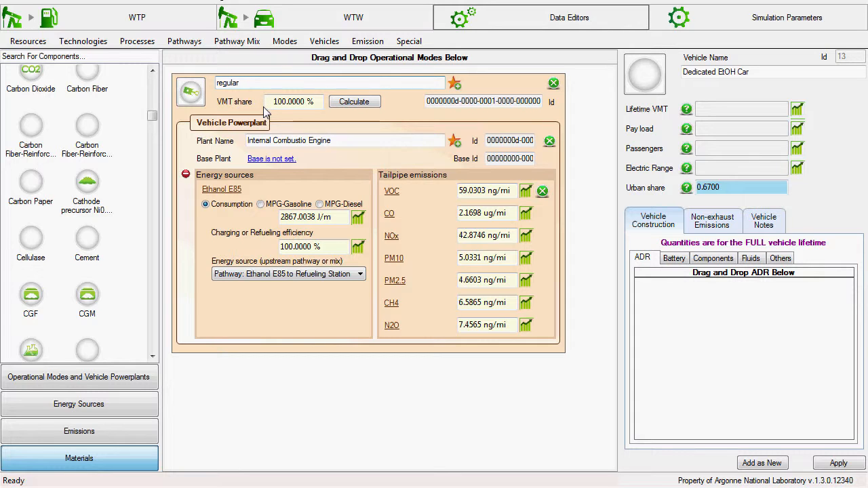
{"action": "left_click", "coordinate": [298, 103]}
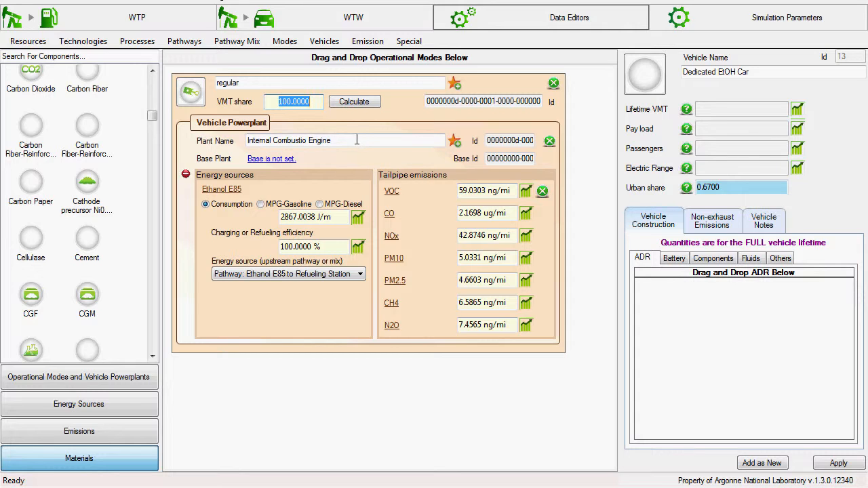
{"action": "left_click_drag", "start_coordinate": [336, 141], "coordinate": [246, 145]}
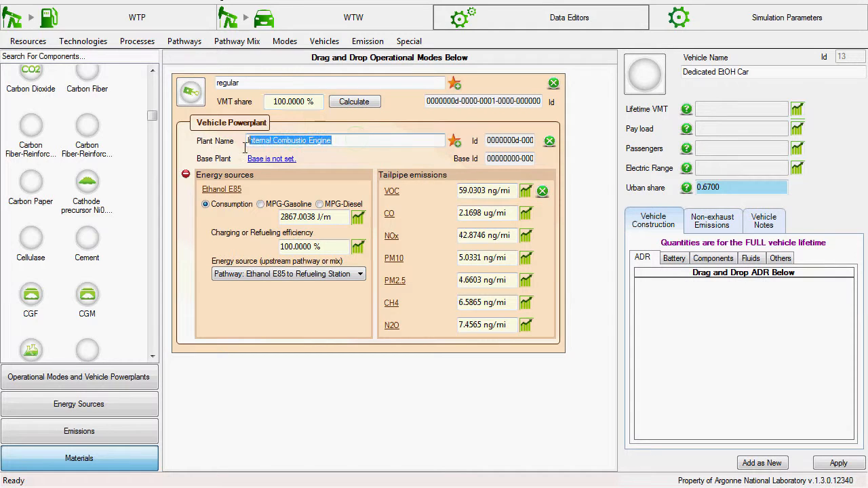
{"action": "left_click", "coordinate": [364, 144]}
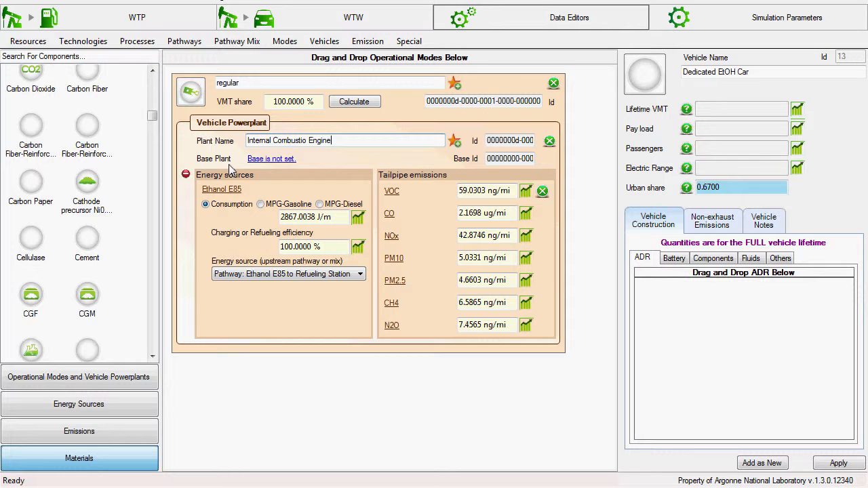
- Examine the list of vehicle powerplants available as the base plant for the engine, then close it without choosing one
{"action": "left_click", "coordinate": [267, 161]}
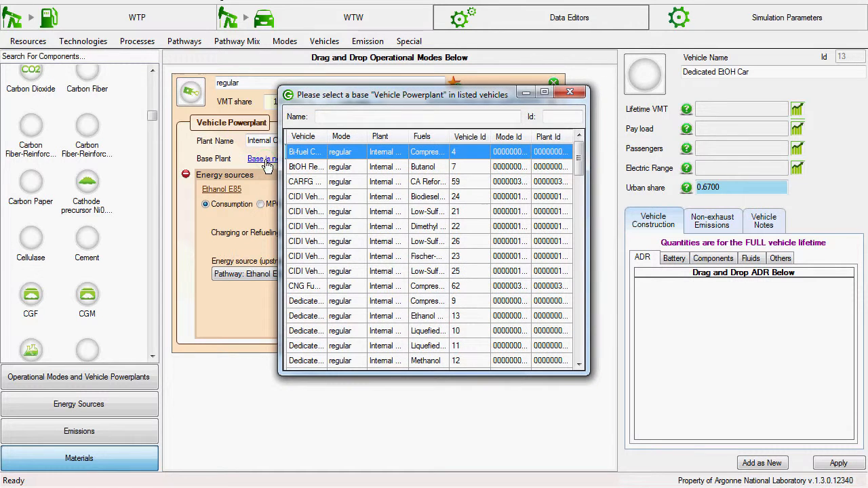
{"action": "left_click_drag", "start_coordinate": [324, 137], "coordinate": [382, 137]}
{"action": "left_click_drag", "start_coordinate": [579, 156], "coordinate": [583, 228]}
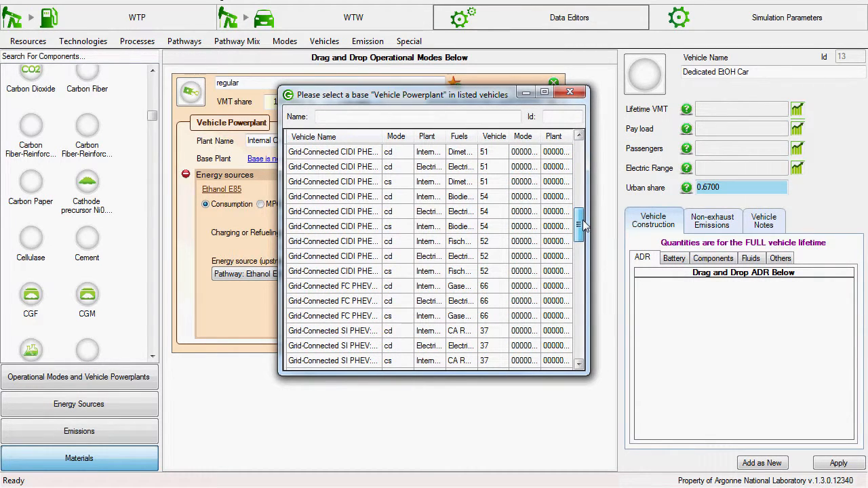
{"action": "left_click", "coordinate": [569, 92]}
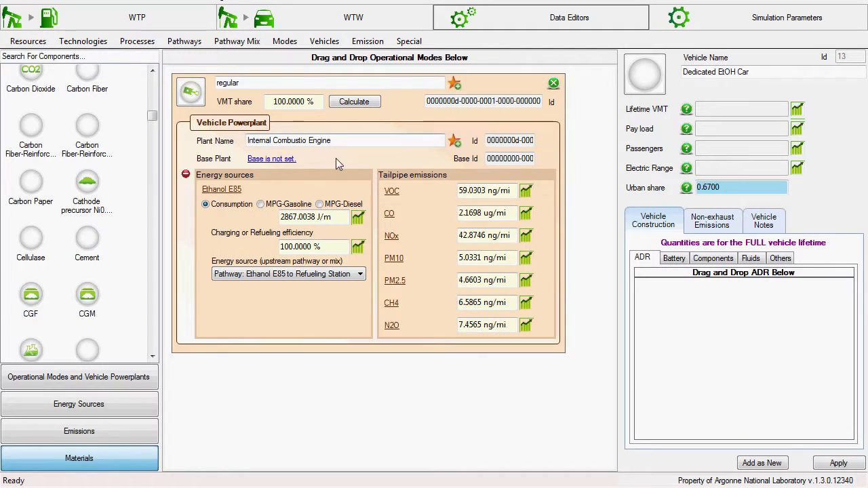
- Inspect the Ethanol E85 energy source's consumption, refueling efficiency and available upstream pathways
{"action": "left_click", "coordinate": [185, 174]}
{"action": "left_click", "coordinate": [185, 175]}
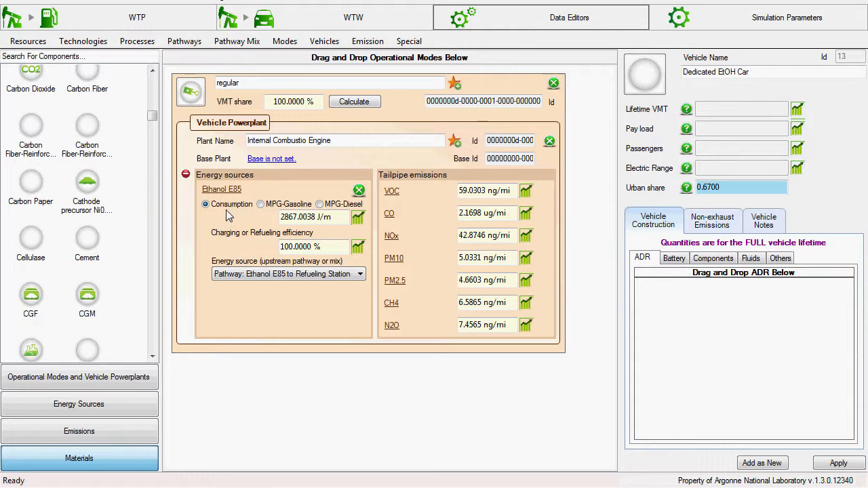
{"action": "left_click", "coordinate": [340, 217]}
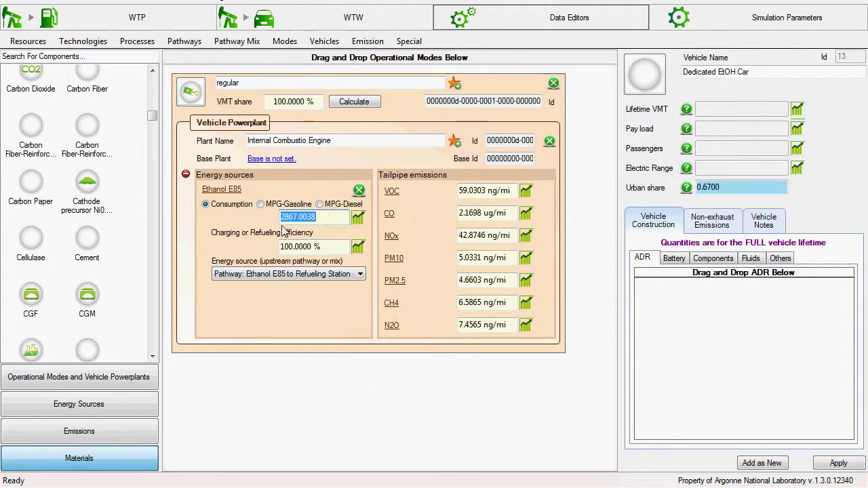
{"action": "left_click", "coordinate": [318, 247]}
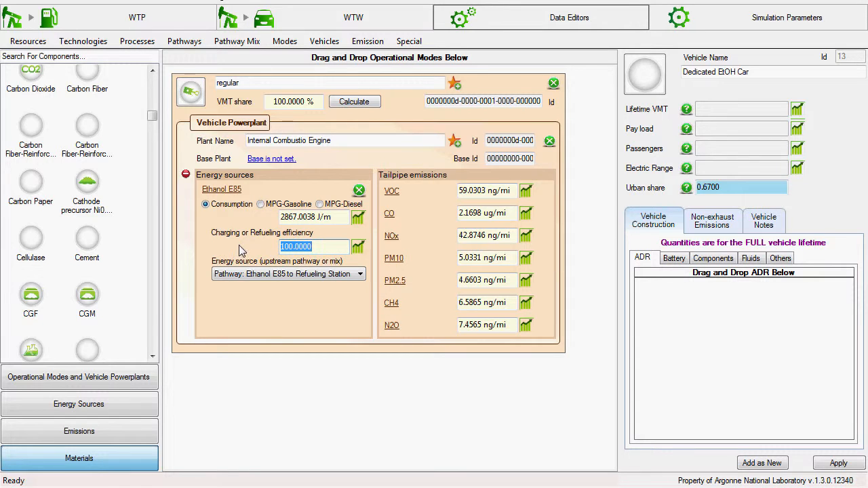
{"action": "left_click", "coordinate": [347, 272]}
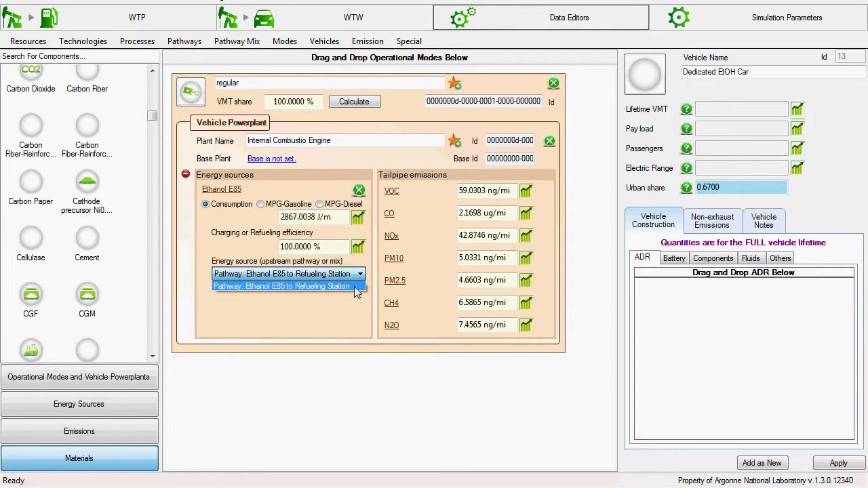
{"action": "left_click", "coordinate": [355, 286]}
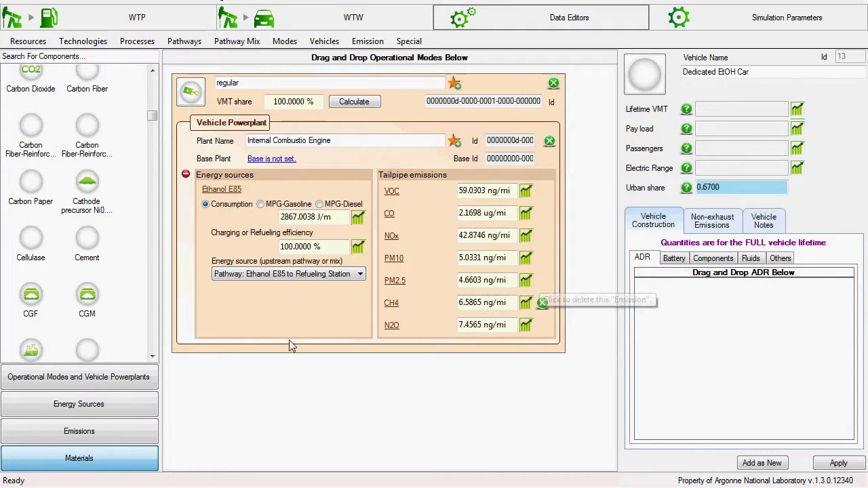
- Try to add CO to the powerplant's tailpipe emissions, then add CO2
{"action": "left_click", "coordinate": [134, 434]}
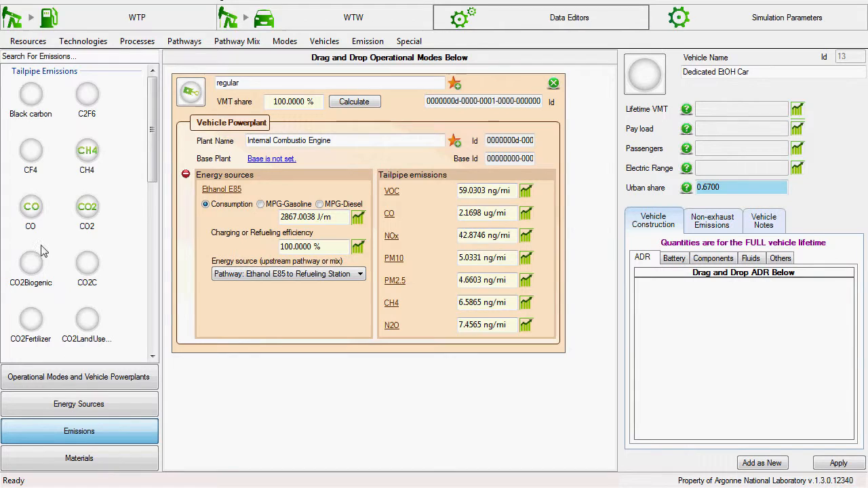
{"action": "left_click_drag", "start_coordinate": [34, 206], "coordinate": [422, 341]}
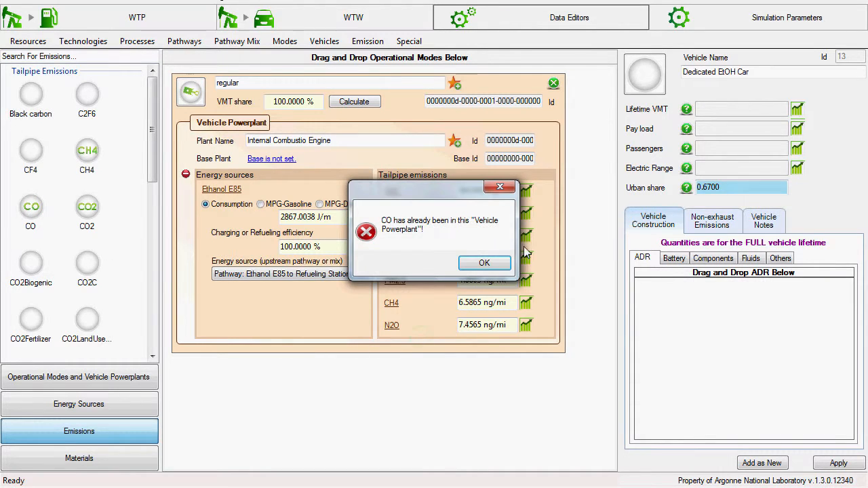
{"action": "left_click", "coordinate": [483, 263]}
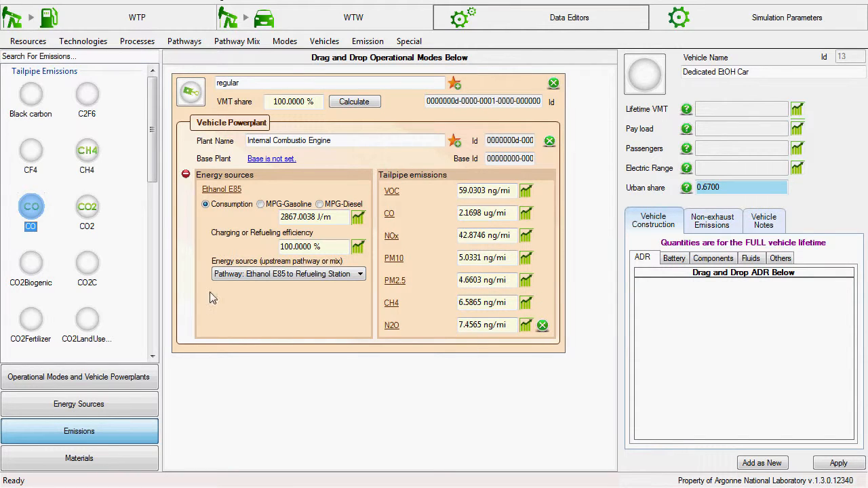
{"action": "left_click_drag", "start_coordinate": [92, 207], "coordinate": [421, 338]}
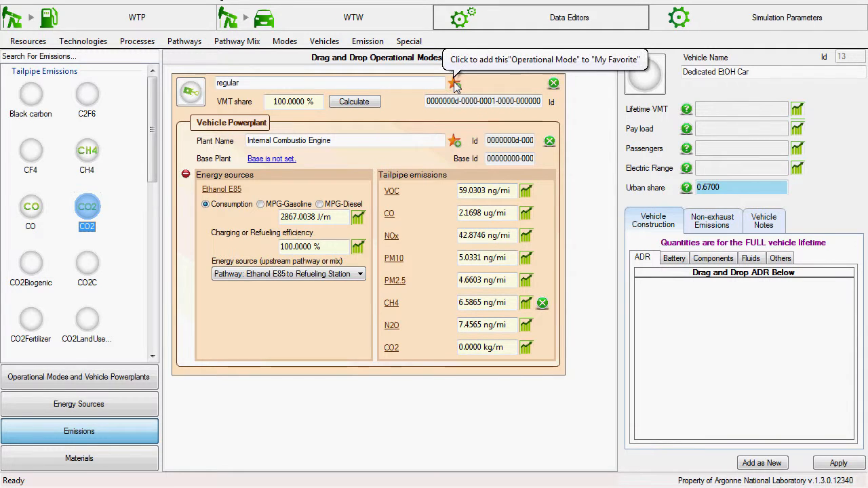
- Add the vehicle powerplant to My Favorite, remove it again, and show the favorite operational modes and powerplants
{"action": "left_click", "coordinate": [455, 143]}
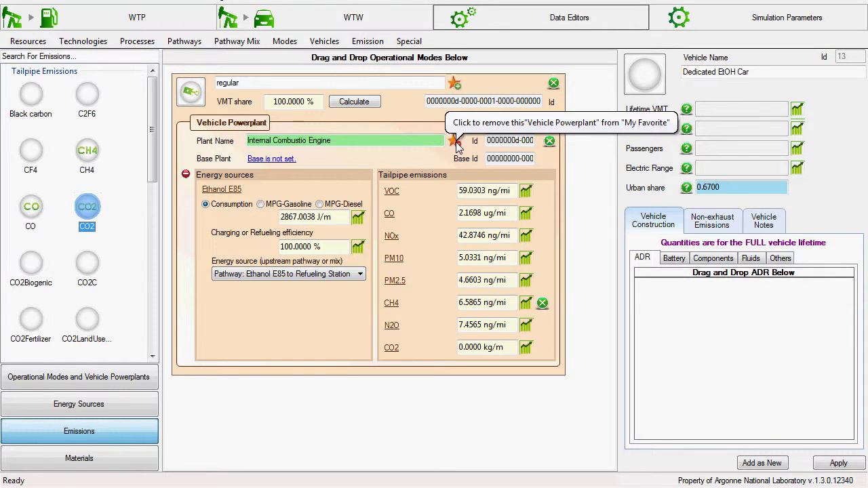
{"action": "left_click", "coordinate": [455, 144]}
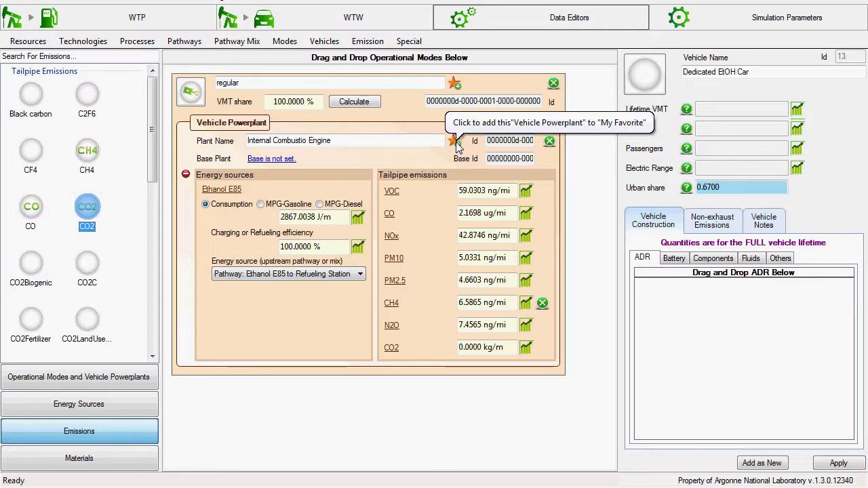
{"action": "left_click", "coordinate": [140, 377]}
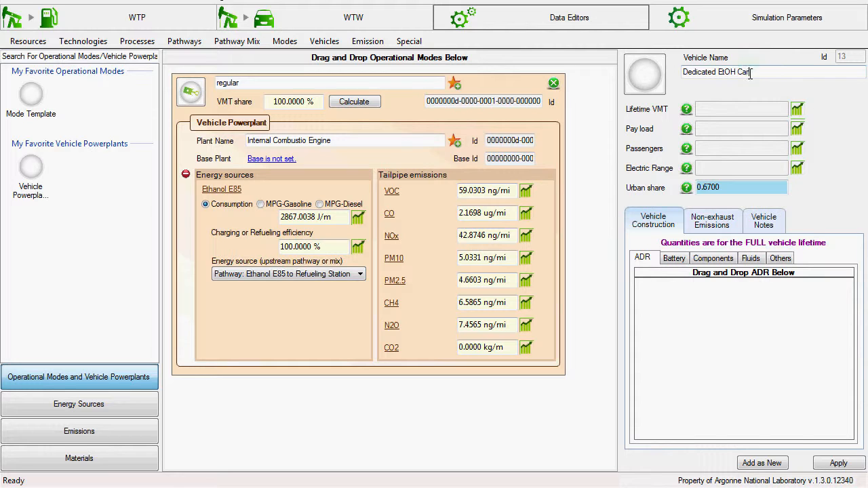
- Examine the vehicle's Lifetime VMT, Pay load, Passengers, Electric Range and Urban share inputs
{"action": "left_click", "coordinate": [716, 112]}
{"action": "left_click", "coordinate": [714, 129]}
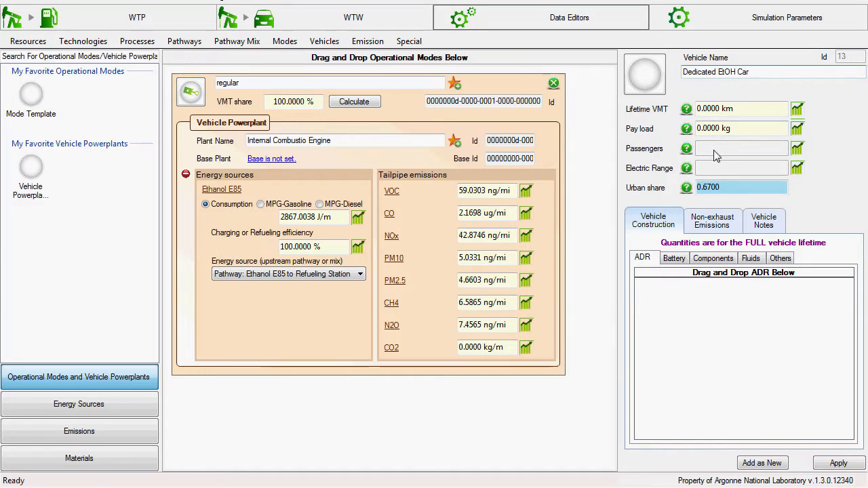
{"action": "left_click", "coordinate": [715, 149]}
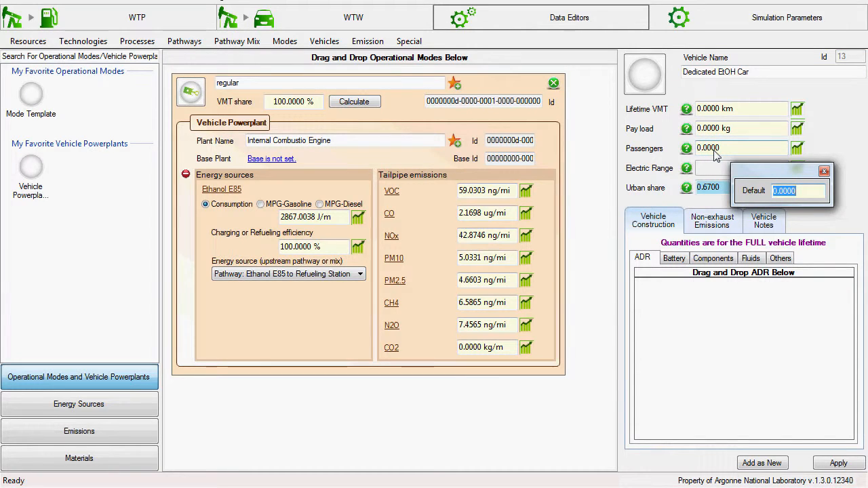
{"action": "left_click", "coordinate": [719, 168]}
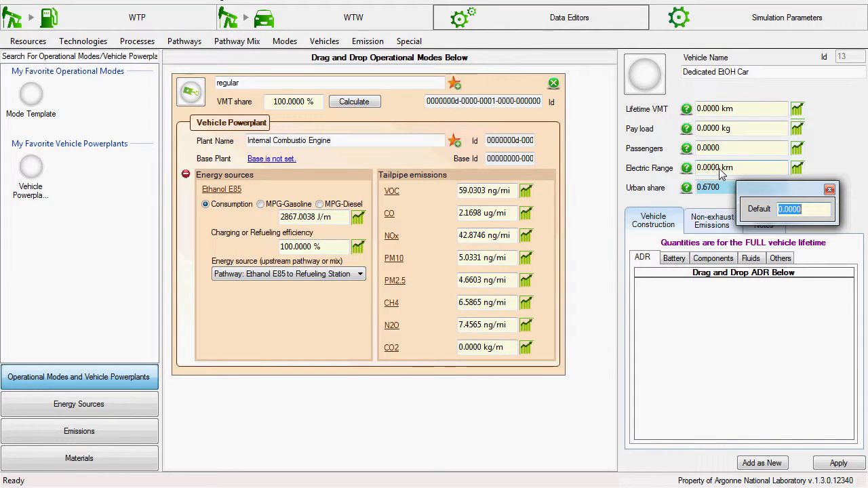
{"action": "left_click", "coordinate": [726, 187]}
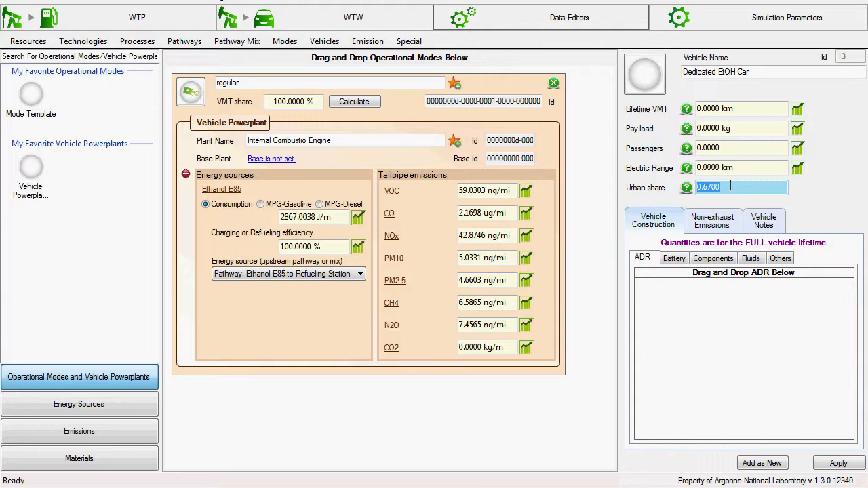
{"action": "left_click", "coordinate": [738, 168]}
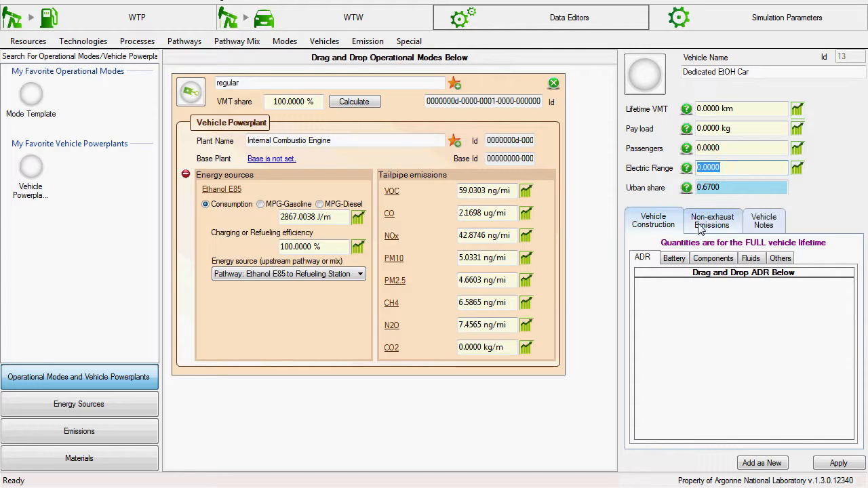
- Review the vehicle construction categories for battery, components and fluids, and the non-exhaust emissions
{"action": "left_click", "coordinate": [673, 231]}
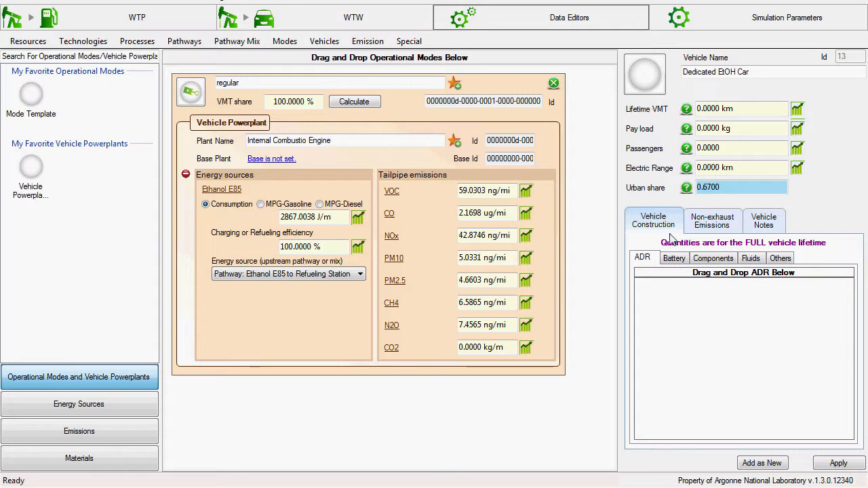
{"action": "left_click", "coordinate": [675, 260]}
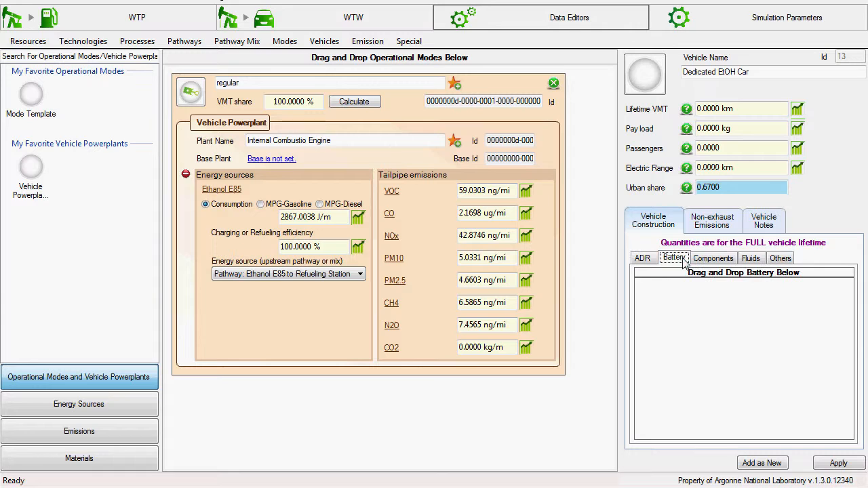
{"action": "left_click", "coordinate": [710, 263]}
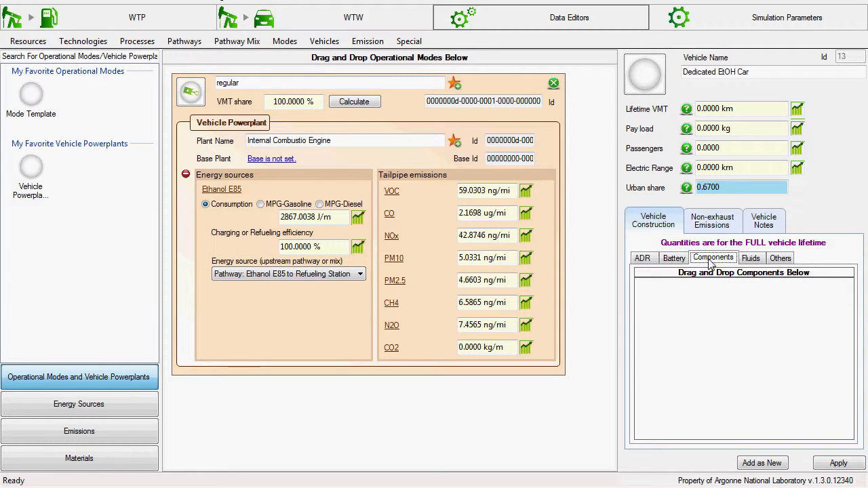
{"action": "left_click", "coordinate": [750, 261]}
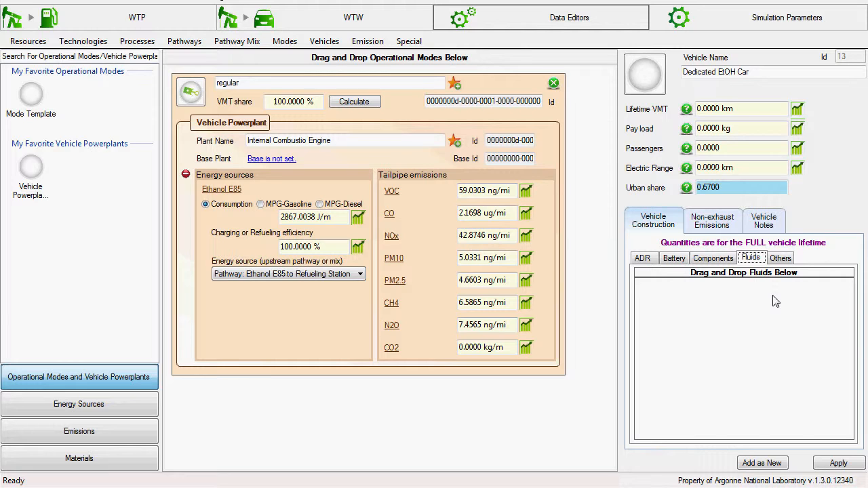
{"action": "left_click", "coordinate": [712, 221]}
{"action": "left_click", "coordinate": [775, 257]}
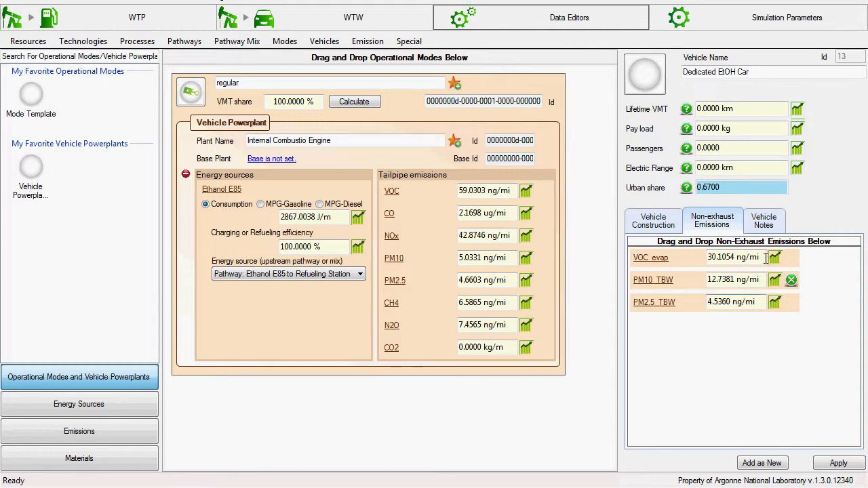
- Enter the text "notes" in the vehicle notes of the Dedicated EtOH Car
{"action": "left_click", "coordinate": [762, 222]}
{"action": "left_click", "coordinate": [741, 278]}
{"action": "type", "text": "Soi"}
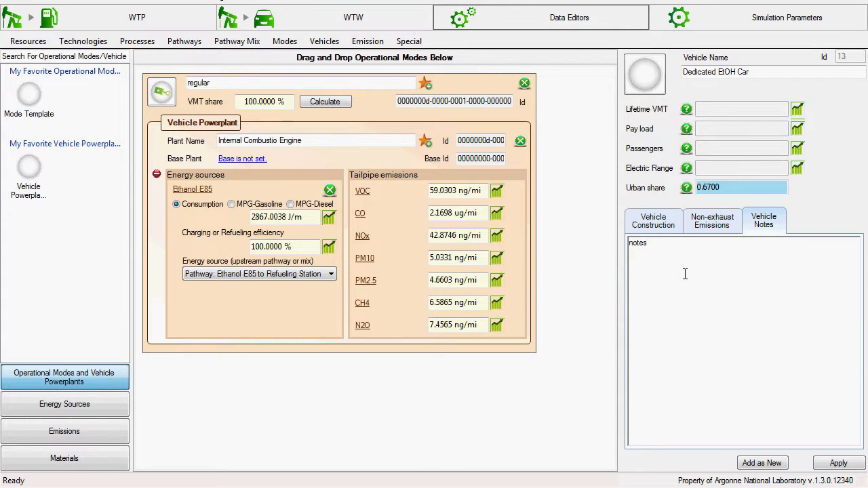
- Create a new vehicle and name it "Gasoline Car X"
{"action": "left_click", "coordinate": [315, 45]}
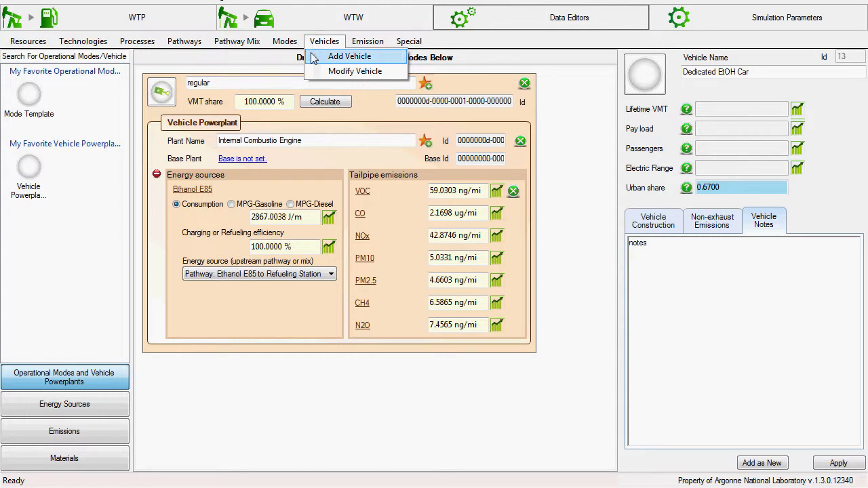
{"action": "left_click", "coordinate": [312, 57]}
{"action": "left_click", "coordinate": [419, 278]}
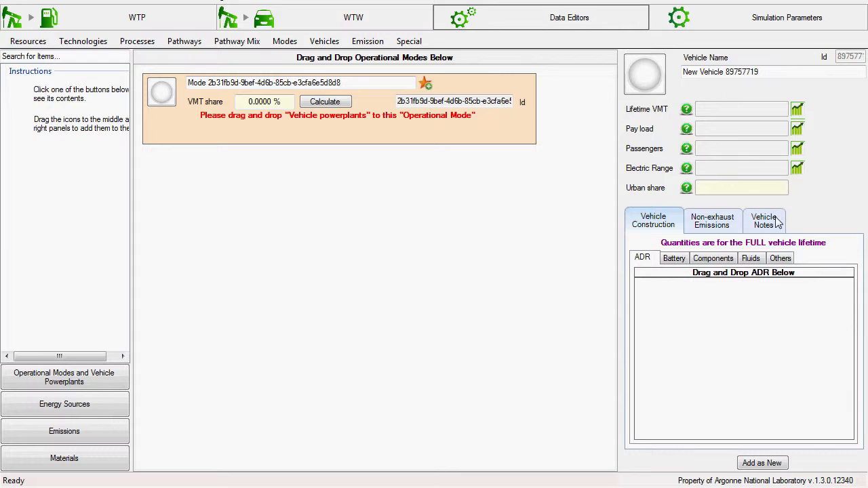
{"action": "left_click_drag", "start_coordinate": [776, 71], "coordinate": [675, 90]}
{"action": "type", "text": "Gas"}
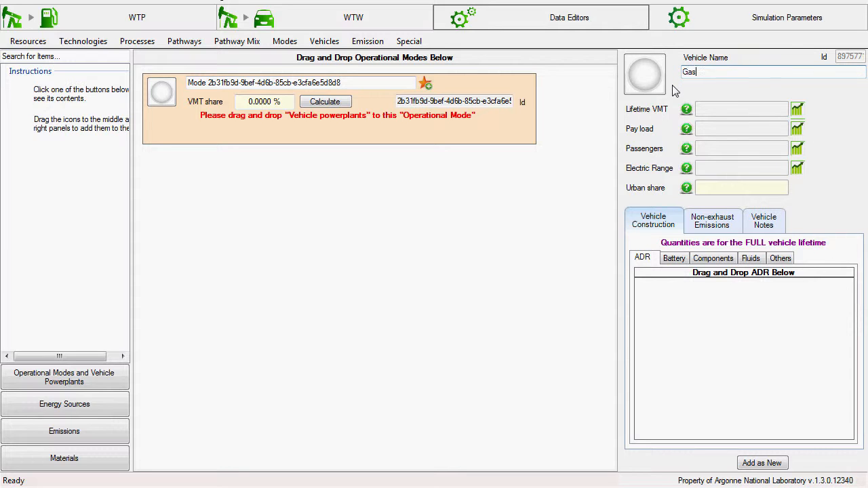
{"action": "type", "text": "oline Car X"}
{"action": "key", "text": "BackSpace"}
{"action": "key", "text": "BackSpace"}
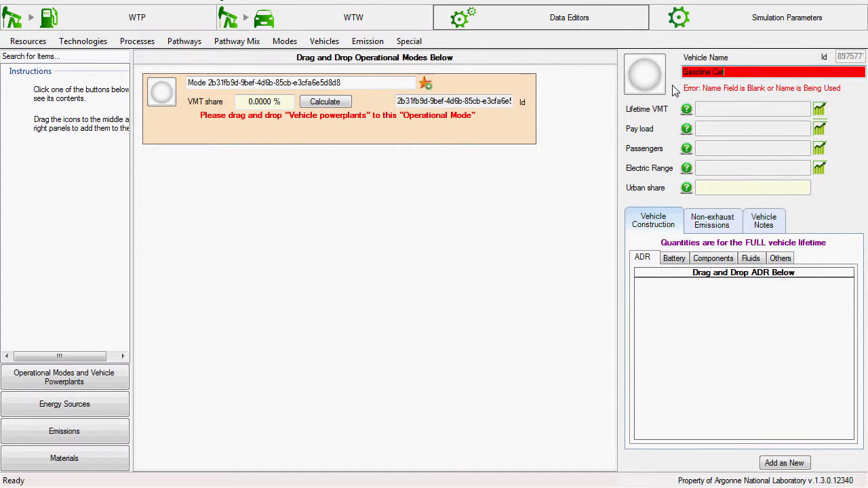
{"action": "type", "text": "X"}
- Set the new vehicle's Lifetime VMT to 160000 mi and its payload to 500 kg
{"action": "left_click", "coordinate": [738, 109]}
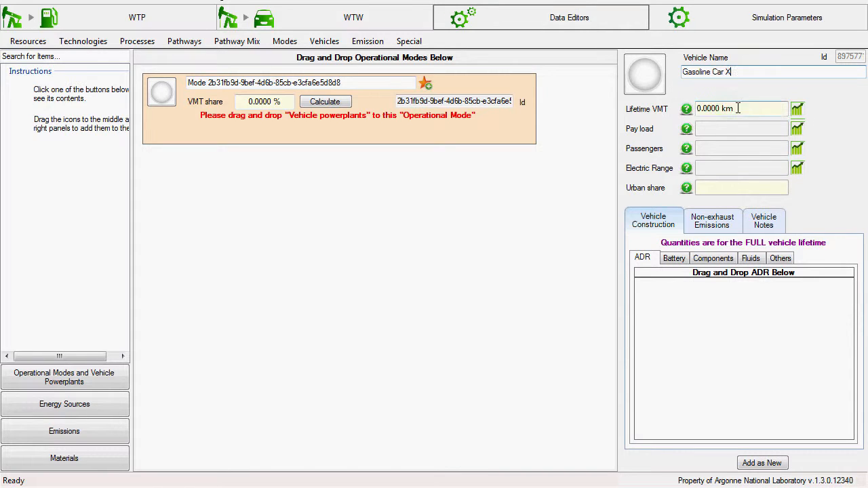
{"action": "type", "text": "1600"}
{"action": "type", "text": "00.0000 mi"}
{"action": "key", "text": "Tab"}
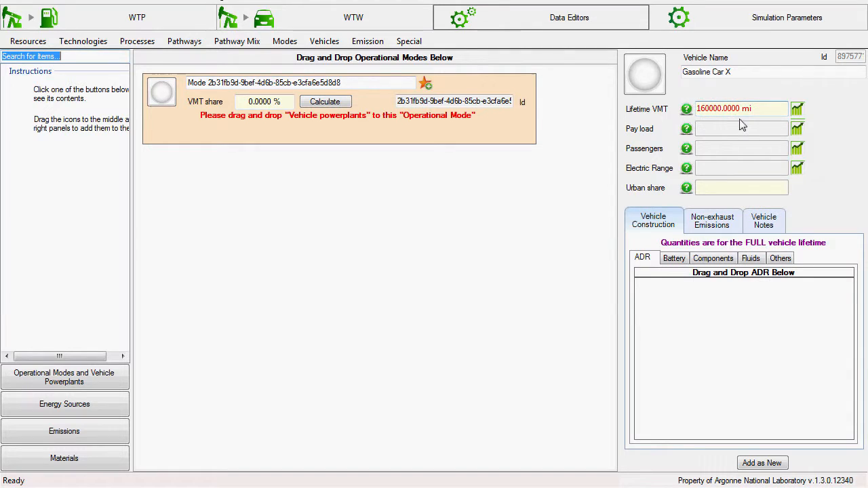
{"action": "left_click", "coordinate": [742, 128]}
{"action": "type", "text": "500 kg"}
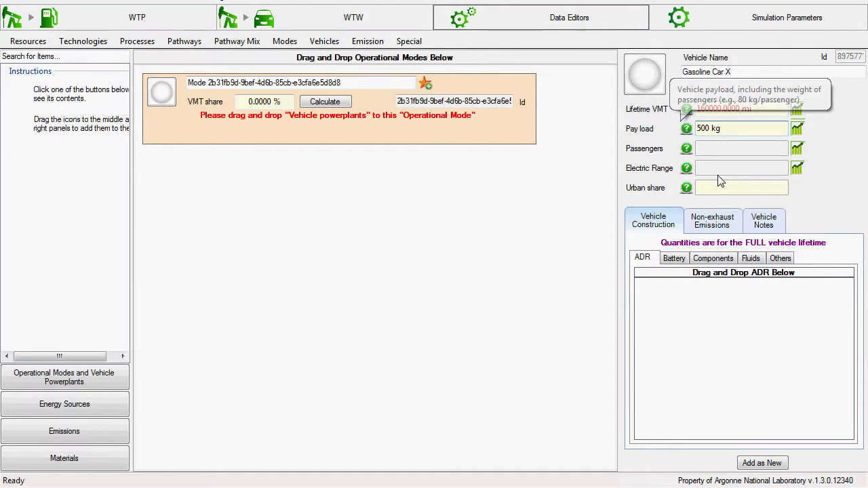
- Set the vehicle's passengers to 5 and its urban share to 0.69
{"action": "left_click", "coordinate": [718, 149]}
{"action": "type", "text": "5"}
{"action": "key", "text": "Return"}
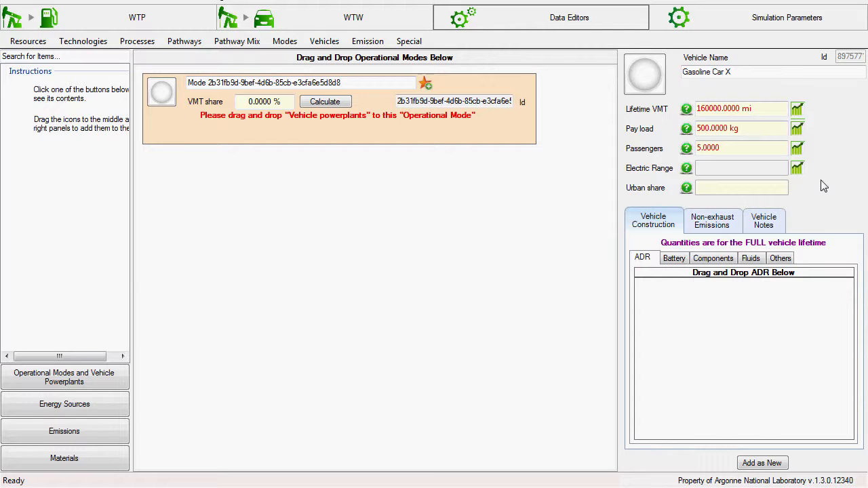
{"action": "left_click", "coordinate": [753, 189]}
{"action": "type", "text": "0.69"}
{"action": "key", "text": "Tab"}
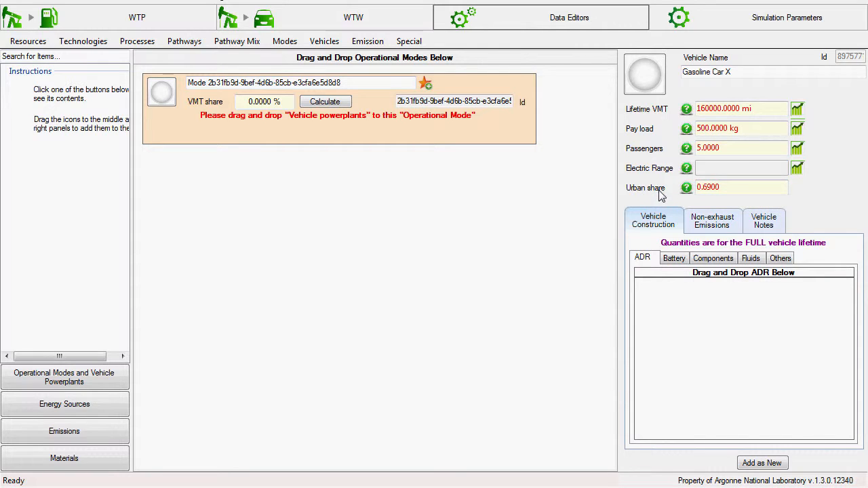
- Enter the text "test vehicle" in the vehicle notes of Gasoline Car X
{"action": "left_click", "coordinate": [763, 225]}
{"action": "type", "text": "test vehicle"}
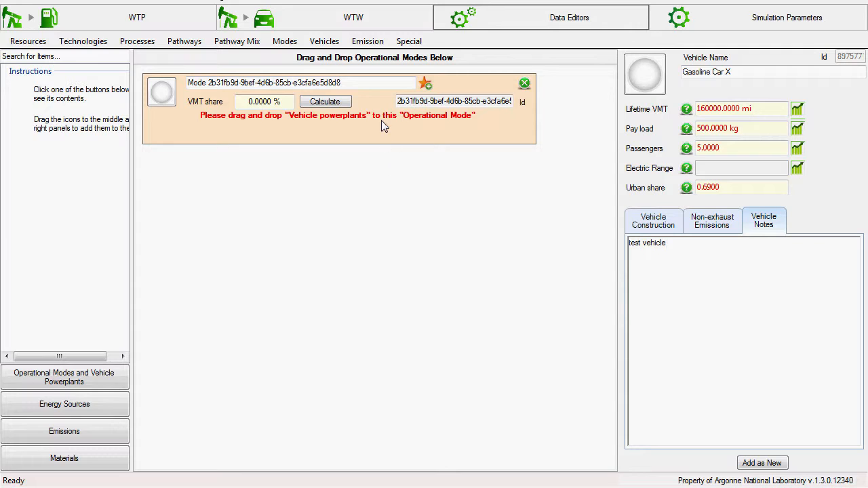
- Rename the operational mode as "Regular" and set its VMT share to 100%
{"action": "left_click_drag", "start_coordinate": [372, 84], "coordinate": [184, 86]}
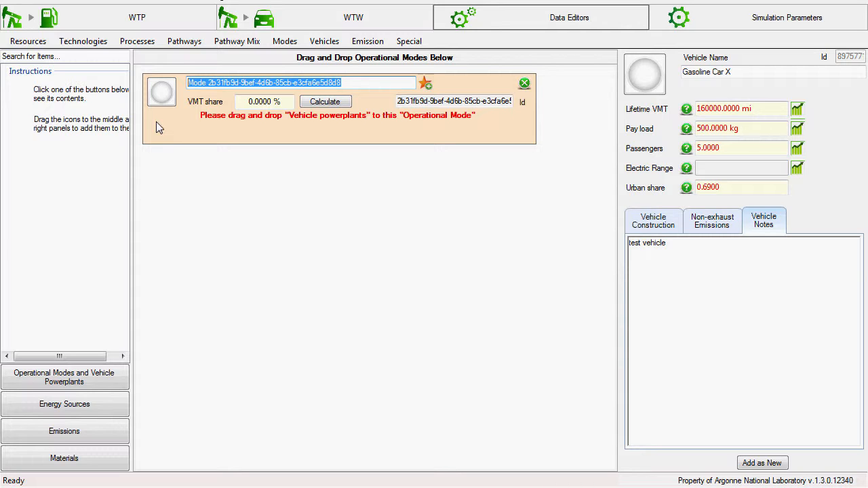
{"action": "type", "text": "Regular"}
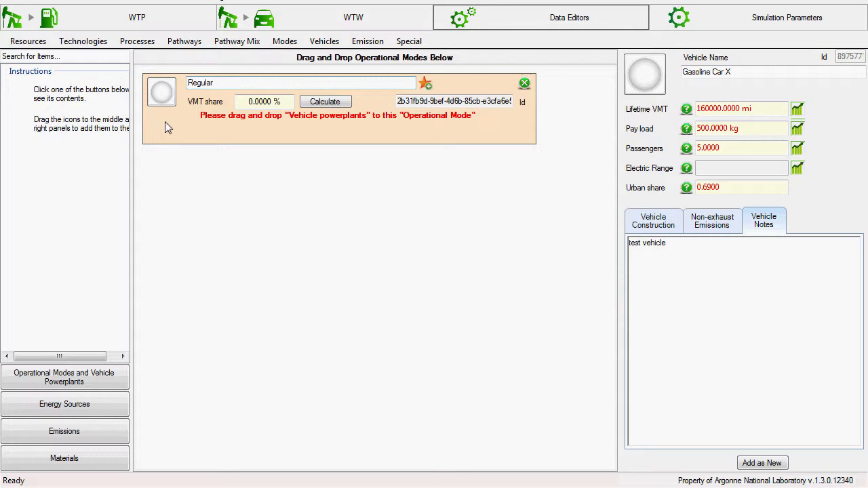
{"action": "left_click", "coordinate": [264, 102]}
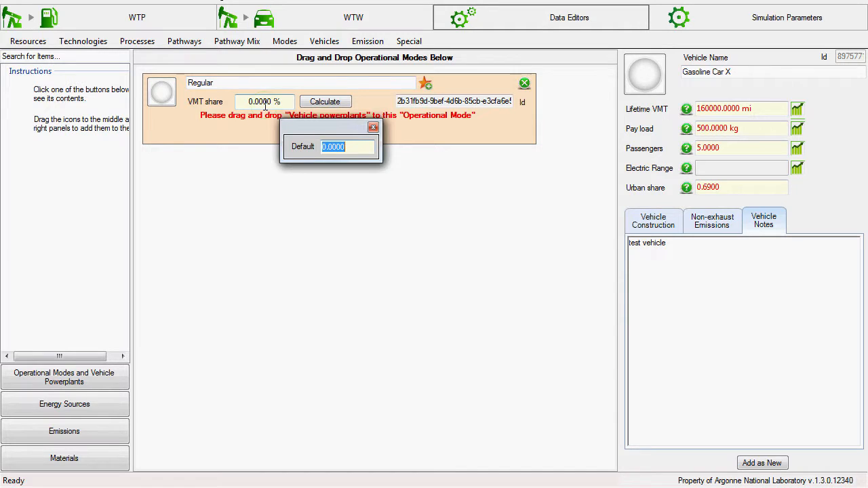
{"action": "left_click", "coordinate": [264, 102]}
{"action": "type", "text": "100"}
{"action": "key", "text": "Return"}
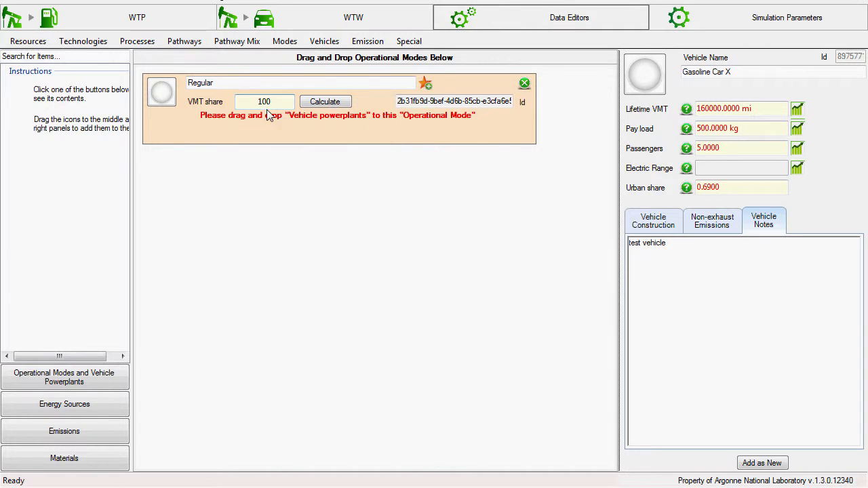
- Add a vehicle powerplant to the Regular mode and name it "Internal Combustion Engine"
{"action": "left_click", "coordinate": [78, 380]}
{"action": "left_click_drag", "start_coordinate": [29, 175], "coordinate": [224, 142]}
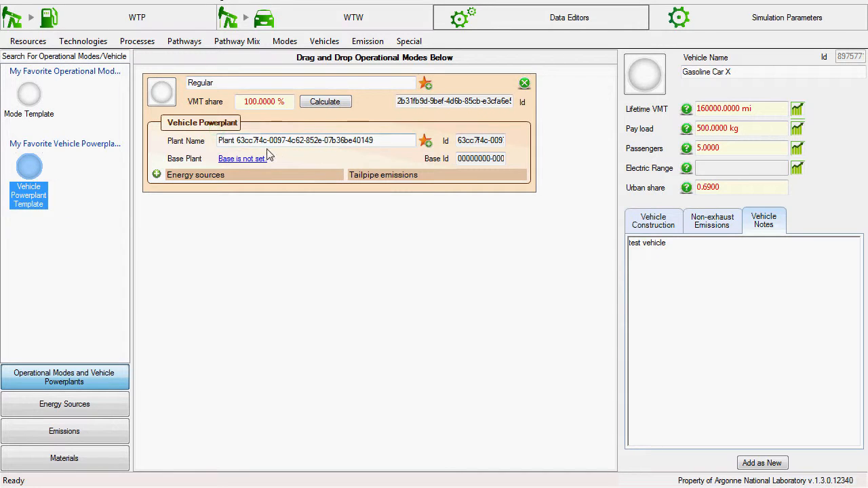
{"action": "left_click_drag", "start_coordinate": [381, 140], "coordinate": [198, 141]}
{"action": "type", "text": "Inte"}
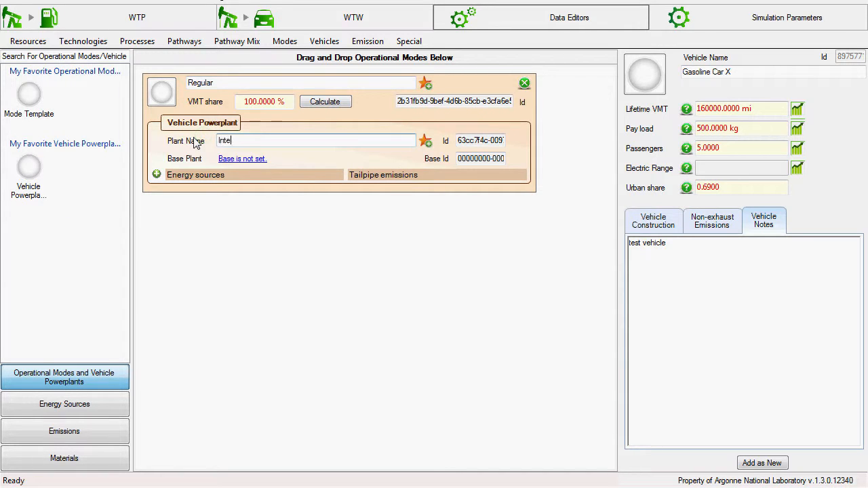
{"action": "type", "text": "rnal Combustion Engine"}
- Add Reformulated Gasoline E10 as the powerplant's energy source and set its MPG-Gasoline fuel economy to 27 mi/gal
{"action": "left_click", "coordinate": [156, 175]}
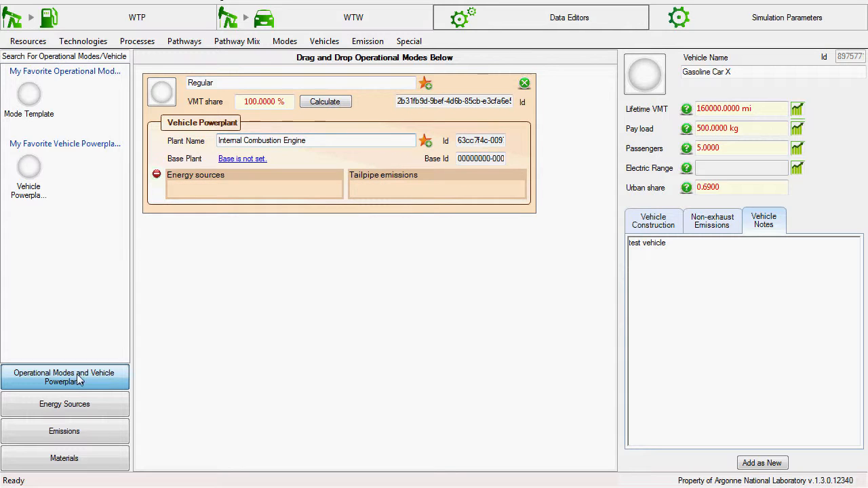
{"action": "left_click", "coordinate": [72, 404]}
{"action": "left_click_drag", "start_coordinate": [32, 207], "coordinate": [213, 195]}
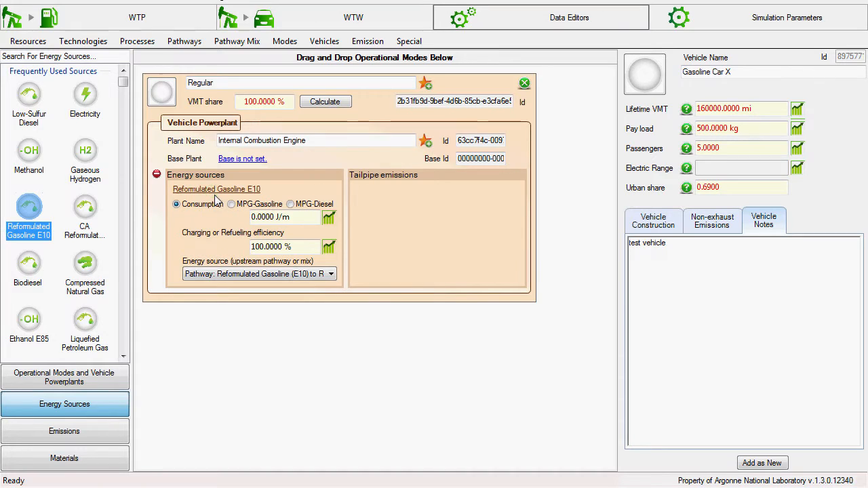
{"action": "left_click", "coordinate": [263, 217]}
{"action": "type", "text": "27"}
{"action": "key", "text": "Tab"}
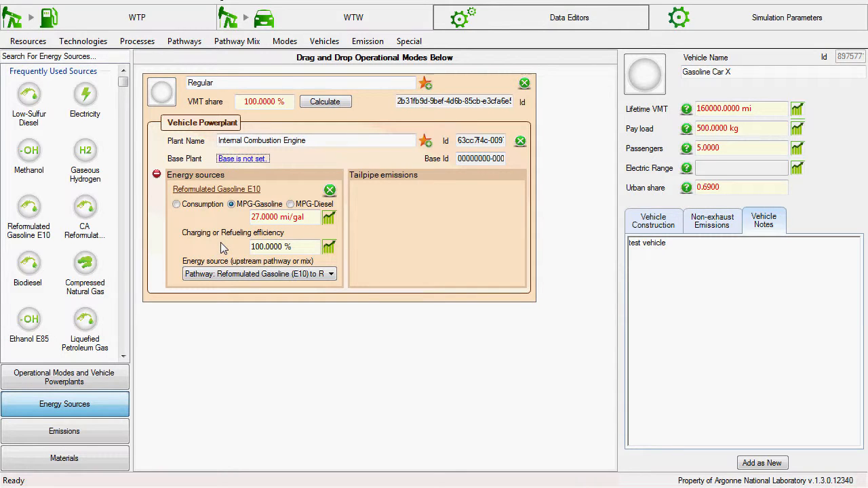
- Review the charging or refueling efficiency and the upstream pathway choice of the Reformulated Gasoline E10 source
{"action": "left_click", "coordinate": [270, 247]}
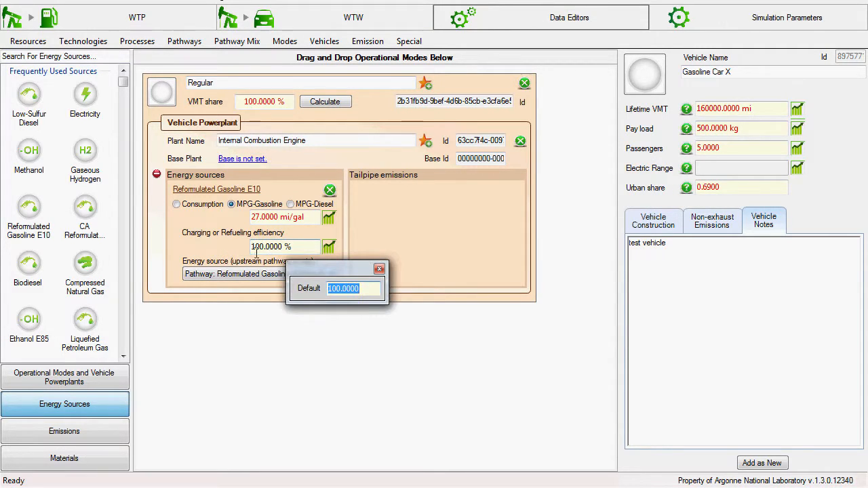
{"action": "key", "text": "Tab"}
{"action": "left_click", "coordinate": [236, 275]}
{"action": "left_click", "coordinate": [236, 282]}
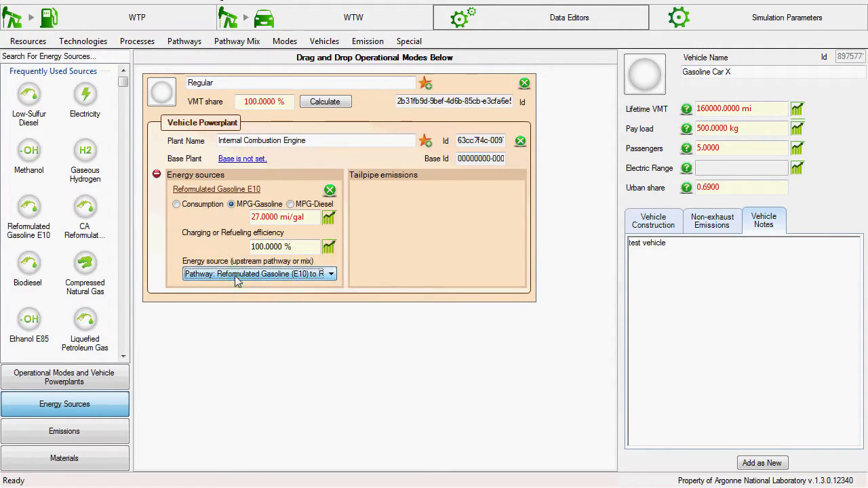
- Add VOC, CO, NOx, PM10, PM2.5, CH4 and N2O to the powerplant's tailpipe emissions
{"action": "left_click", "coordinate": [124, 434]}
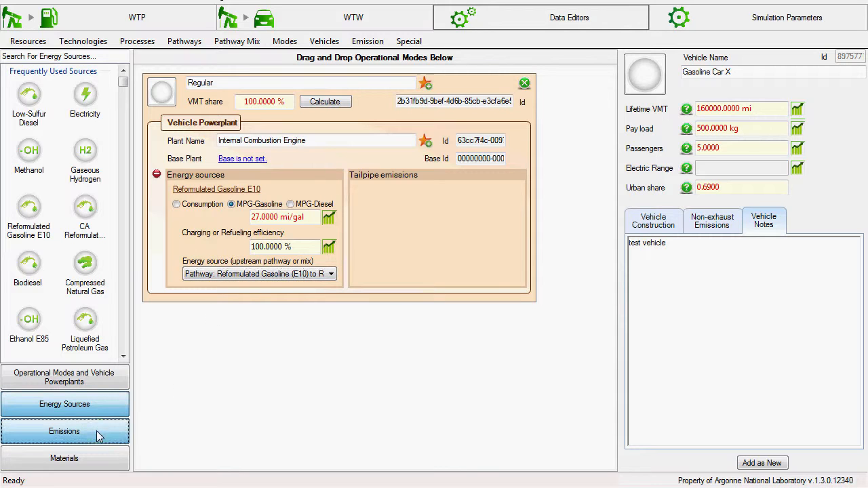
{"action": "scroll", "coordinate": [57, 351], "scroll_direction": "down", "scroll_amount": 5}
{"action": "left_click_drag", "start_coordinate": [37, 354], "coordinate": [400, 229]}
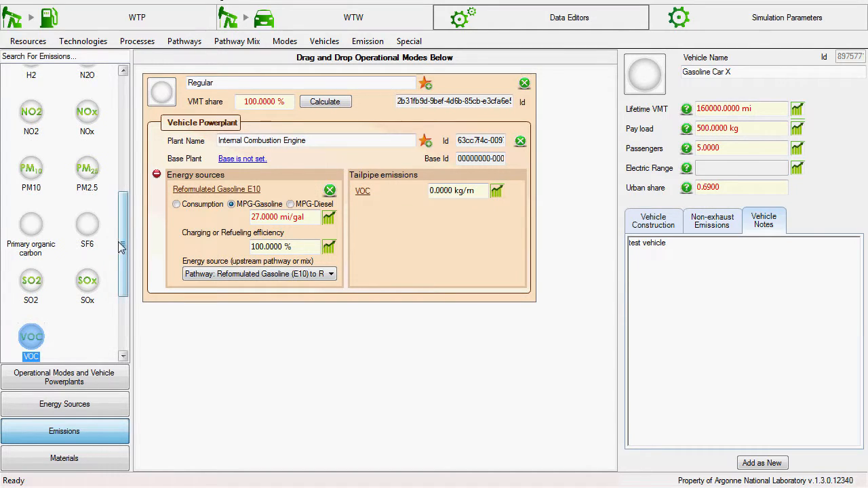
{"action": "scroll", "coordinate": [101, 258], "scroll_direction": "up", "scroll_amount": 6}
{"action": "left_click_drag", "start_coordinate": [30, 205], "coordinate": [401, 247]}
{"action": "scroll", "coordinate": [112, 258], "scroll_direction": "down", "scroll_amount": 5}
{"action": "left_click_drag", "start_coordinate": [88, 139], "coordinate": [427, 275]}
{"action": "left_click_drag", "start_coordinate": [34, 196], "coordinate": [374, 265]}
{"action": "left_click_drag", "start_coordinate": [80, 200], "coordinate": [410, 279]}
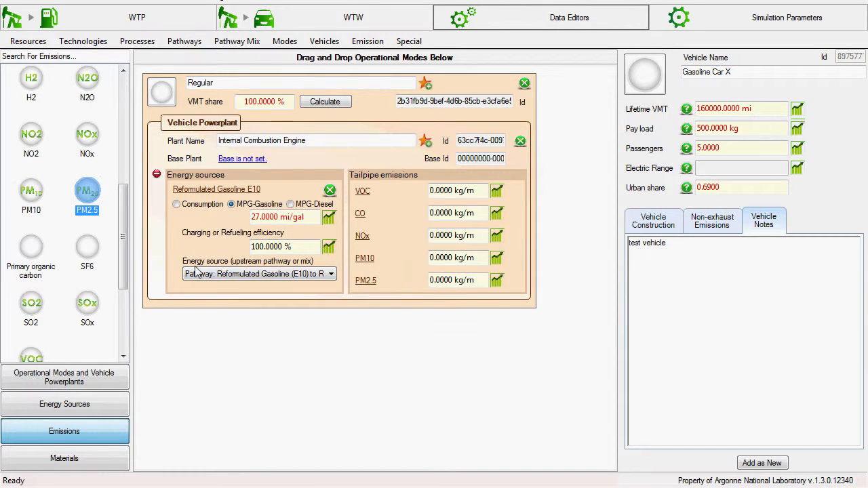
{"action": "left_click_drag", "start_coordinate": [126, 238], "coordinate": [390, 299]}
{"action": "left_click_drag", "start_coordinate": [126, 175], "coordinate": [128, 255]}
{"action": "left_click_drag", "start_coordinate": [85, 153], "coordinate": [383, 312]}
- Set the tailpipe emissions to 0.1 g/mi for VOC, 2.9 g/mi for CO and 0.1 g/mi for NOx
{"action": "left_click", "coordinate": [462, 192]}
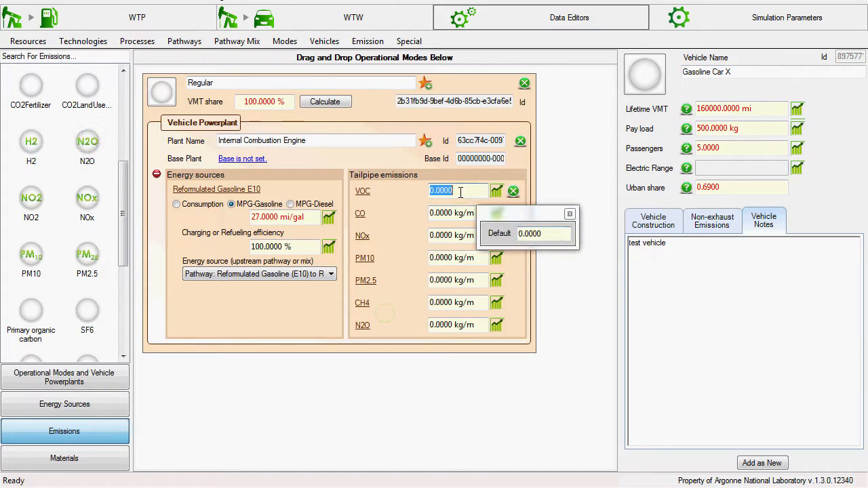
{"action": "type", "text": ".1000 g/mi"}
{"action": "key", "text": "Tab"}
{"action": "type", "text": "2."}
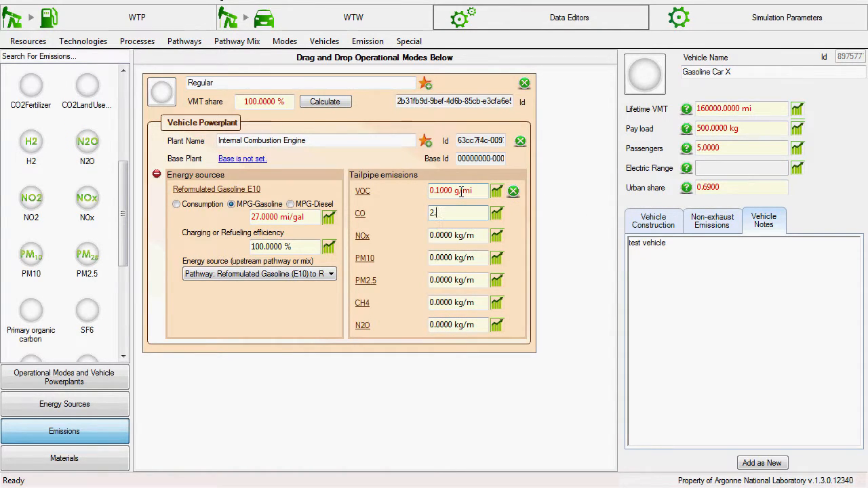
{"action": "type", "text": "9000 g/mi"}
{"action": "key", "text": "Tab"}
{"action": "type", "text": "0"}
{"action": "type", "text": ".1000 g/mi"}
{"action": "key", "text": "Tab"}
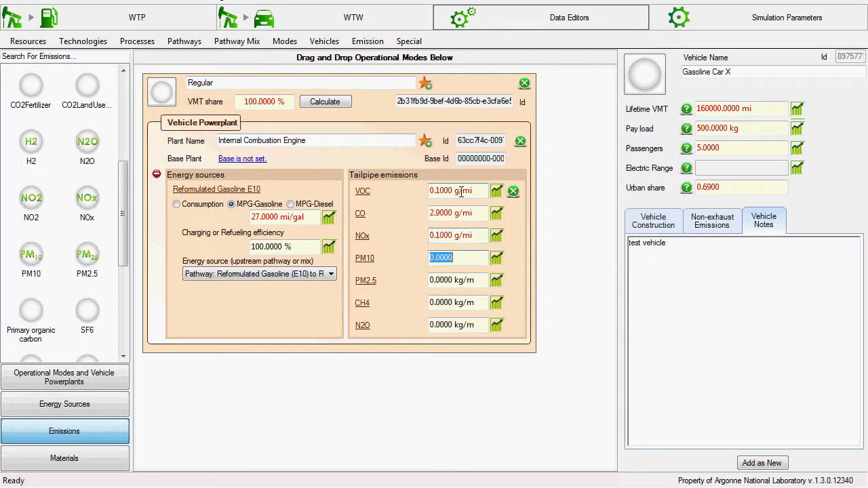
- Set the tailpipe emissions to 7.6 mg/mi for PM10, 7 mg/mi for PM2.5, 12 mg/mi for CH4 and 4.4 mg/mi for N2O
{"action": "type", "text": "7.6000 mg/mi"}
{"action": "key", "text": "Tab"}
{"action": "type", "text": "7.0000 mg/mi"}
{"action": "key", "text": "Tab"}
{"action": "type", "text": "12.0000 mg/mi"}
{"action": "key", "text": "Tab"}
{"action": "type", "text": "4.4000 mg/mi"}
{"action": "key", "text": "Tab"}
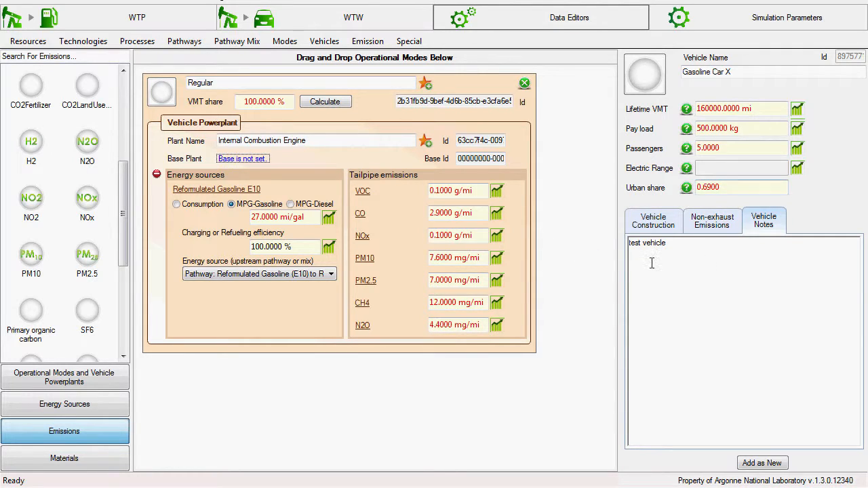
- Add the Lead-Acid (Vehicle Battery Assembly) material as the battery in the vehicle construction
{"action": "left_click", "coordinate": [635, 224]}
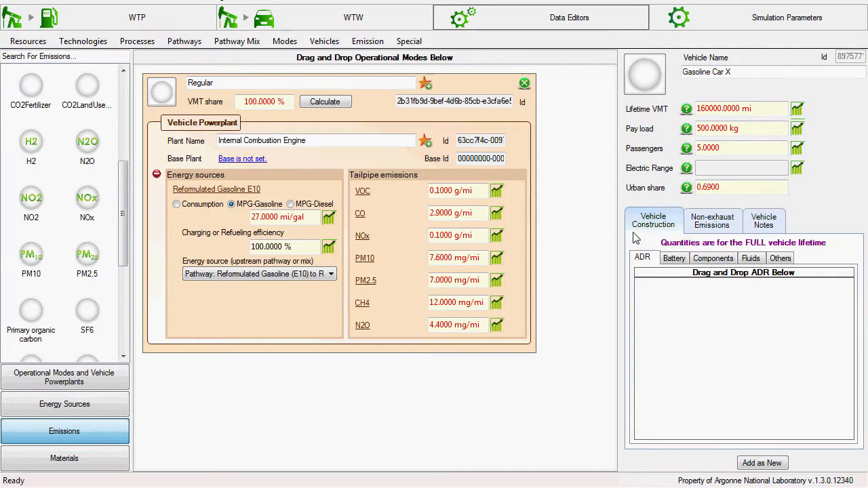
{"action": "left_click", "coordinate": [76, 461]}
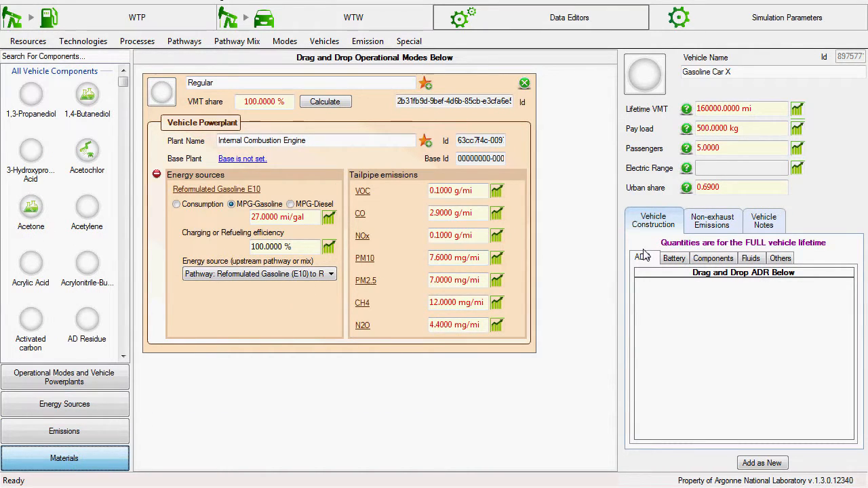
{"action": "left_click", "coordinate": [675, 259]}
{"action": "left_click", "coordinate": [65, 304]}
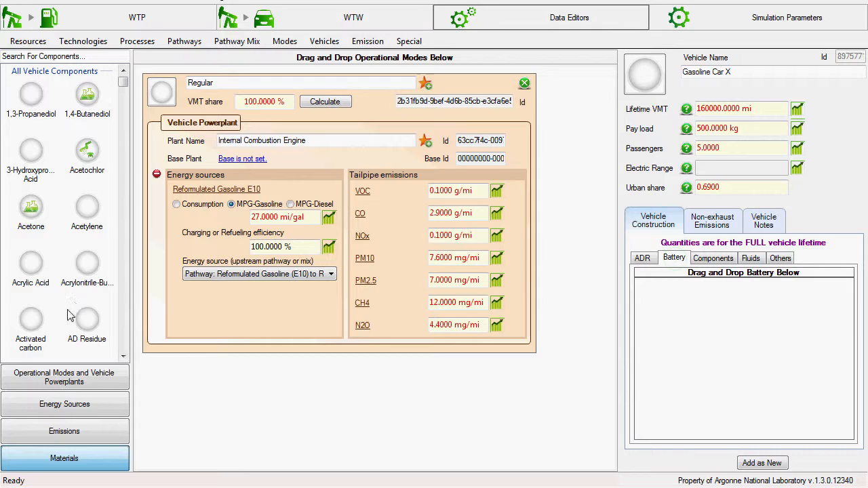
{"action": "type", "text": "lead"}
{"action": "left_click_drag", "start_coordinate": [32, 210], "coordinate": [689, 307]}
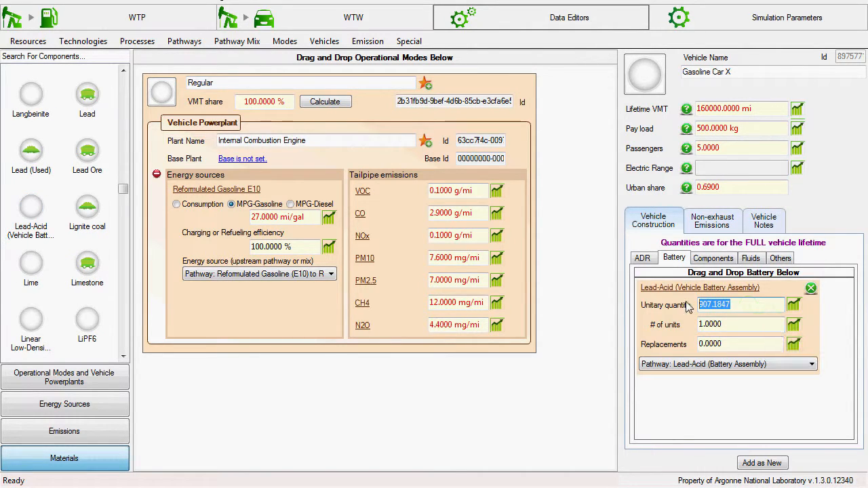
- Set the lead-acid battery's unitary quantity to 30 lb and its replacements to 2
{"action": "type", "text": "30.0000 lb"}
{"action": "key", "text": "Tab"}
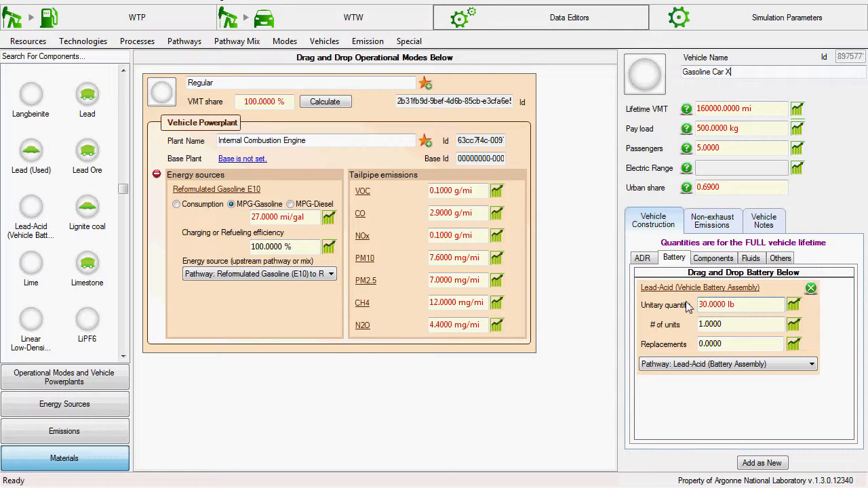
{"action": "left_click_drag", "start_coordinate": [746, 344], "coordinate": [693, 343]}
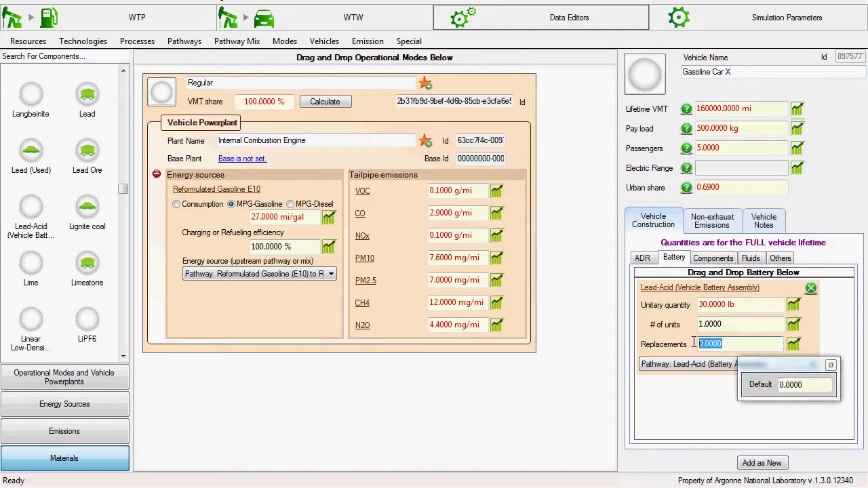
{"action": "type", "text": "2"}
{"action": "key", "text": "shift+Tab"}
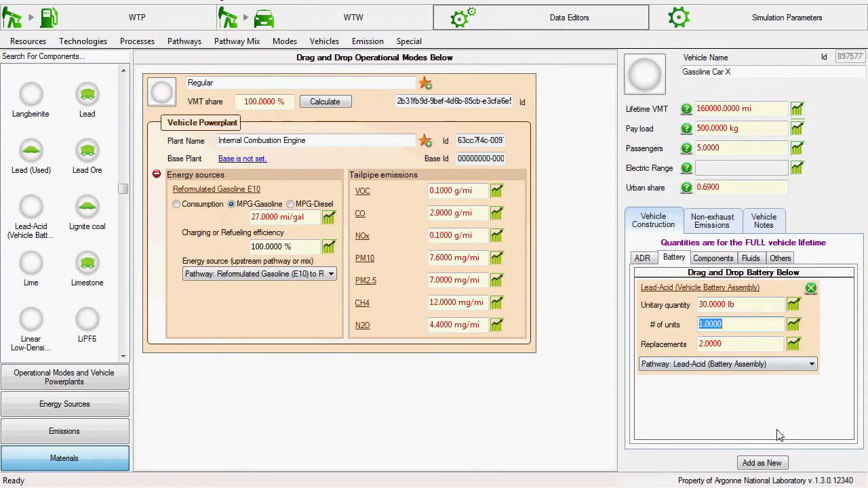
- Add Engine Oil to the fluids in the vehicle construction
{"action": "left_click", "coordinate": [753, 259]}
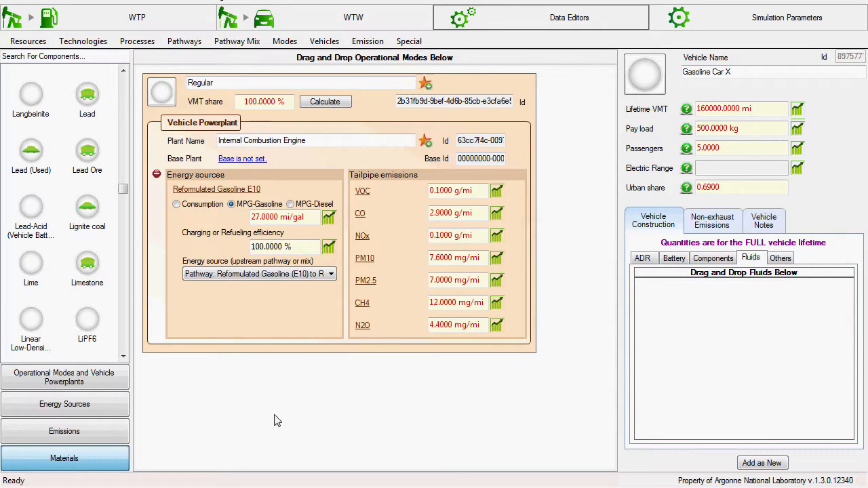
{"action": "left_click", "coordinate": [94, 301]}
{"action": "key", "text": "e"}
{"action": "key", "text": "n"}
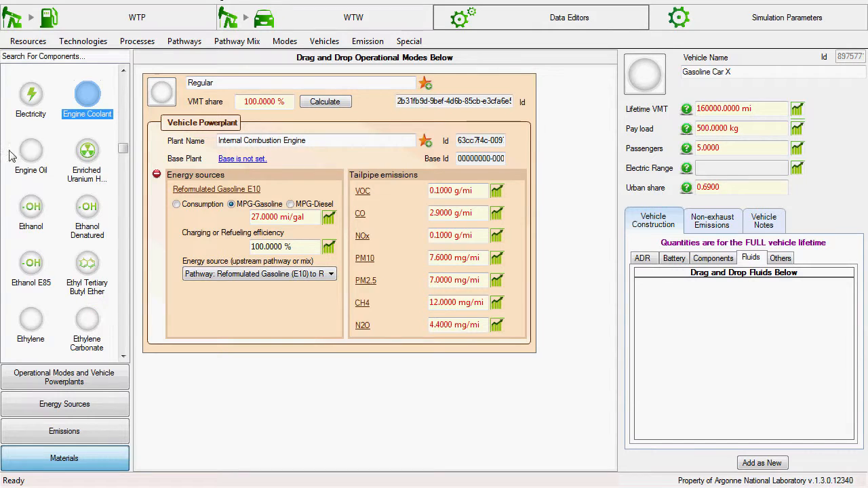
{"action": "left_click_drag", "start_coordinate": [23, 151], "coordinate": [674, 337]}
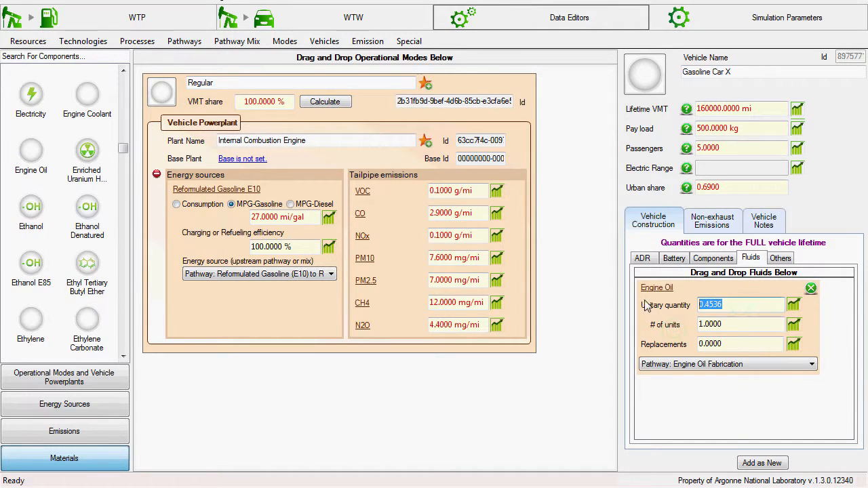
- Set the engine oil's unitary quantity to 1 lb, its number of units to 8.5 and its replacements to 39
{"action": "type", "text": "1 lb"}
{"action": "key", "text": "Tab"}
{"action": "type", "text": "8.5"}
{"action": "key", "text": "Tab"}
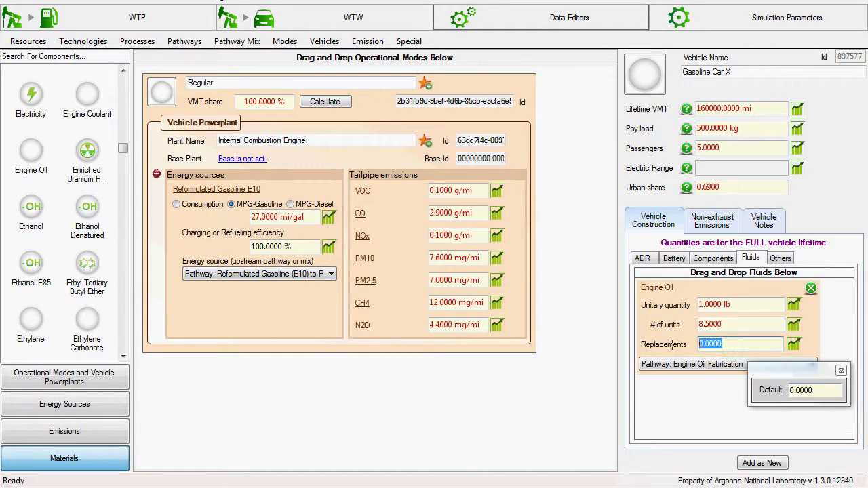
{"action": "type", "text": "39"}
{"action": "key", "text": "shift+Tab"}
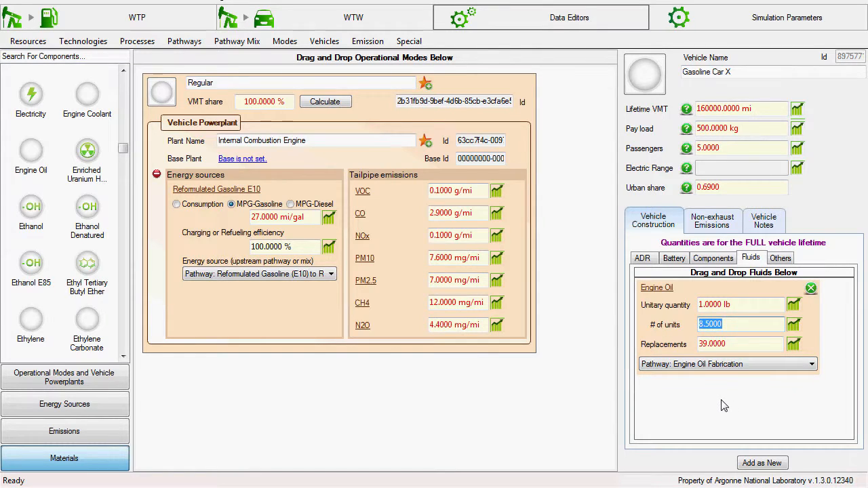
- Check which upstream pathways are available for the engine oil
{"action": "left_click", "coordinate": [768, 366]}
{"action": "left_click", "coordinate": [769, 367]}
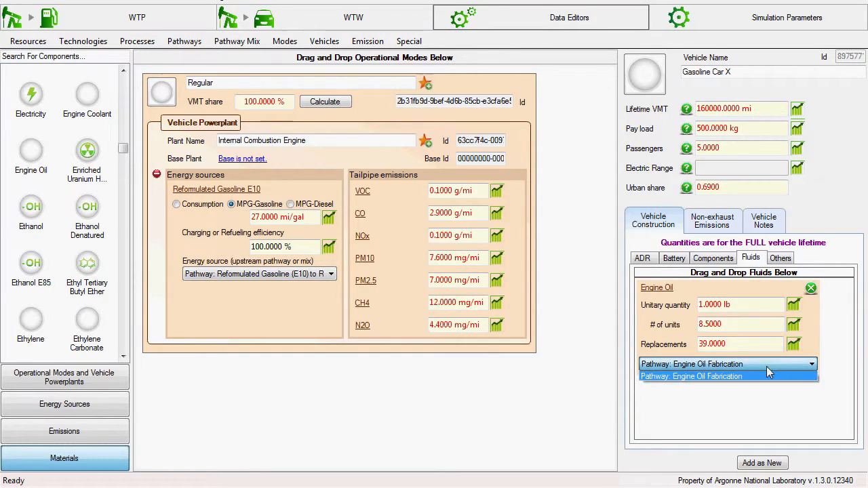
{"action": "left_click", "coordinate": [766, 367]}
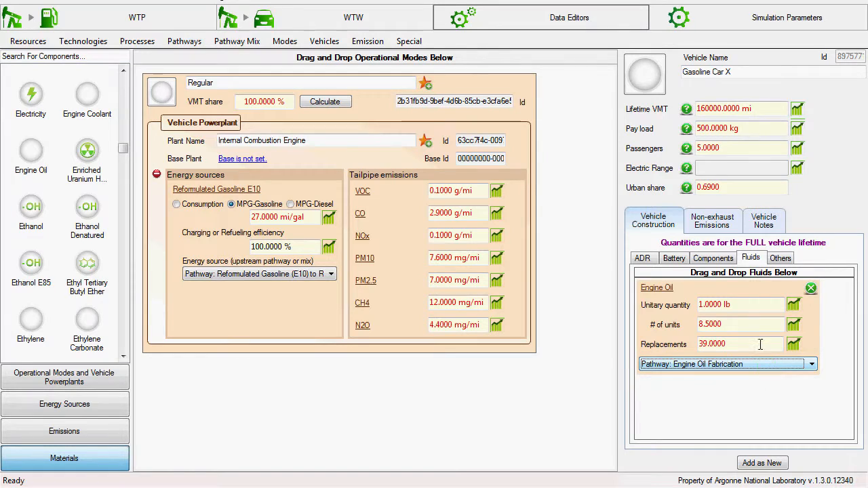
- Add the VOC_evap and PM10_TBW emissions to the vehicle's non-exhaust emissions
{"action": "left_click", "coordinate": [727, 230]}
{"action": "left_click", "coordinate": [65, 431]}
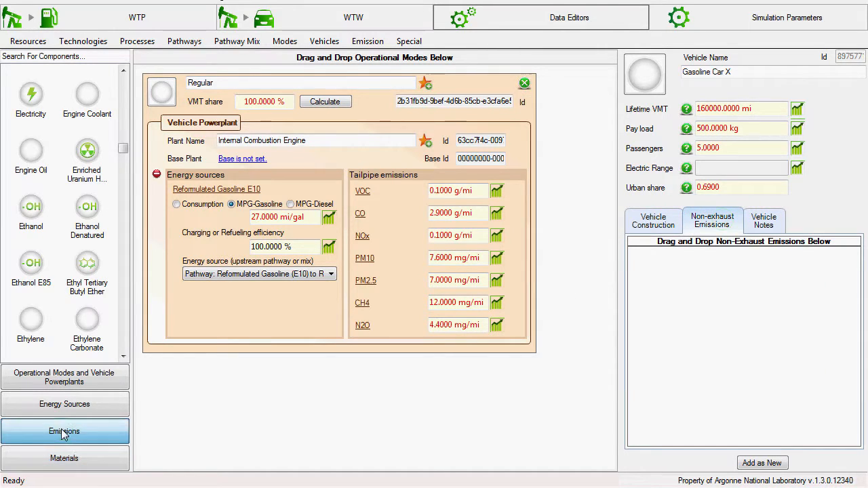
{"action": "scroll", "coordinate": [128, 196], "scroll_direction": "down", "scroll_amount": 10}
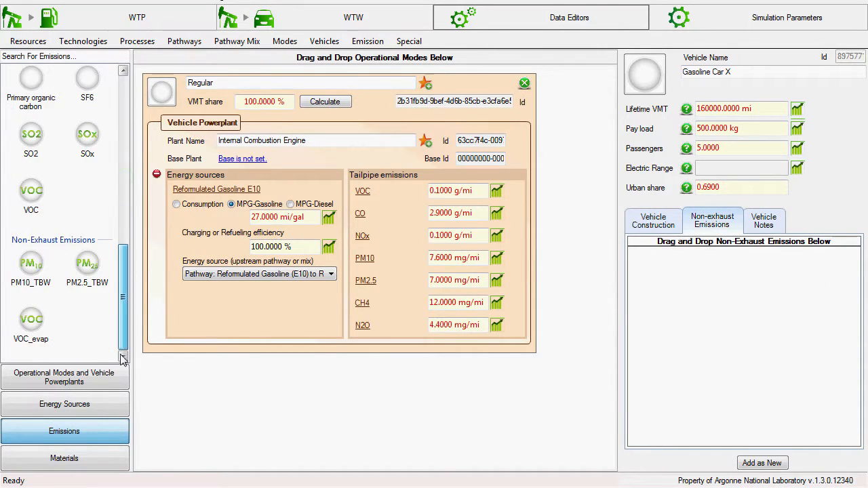
{"action": "left_click_drag", "start_coordinate": [30, 335], "coordinate": [689, 342]}
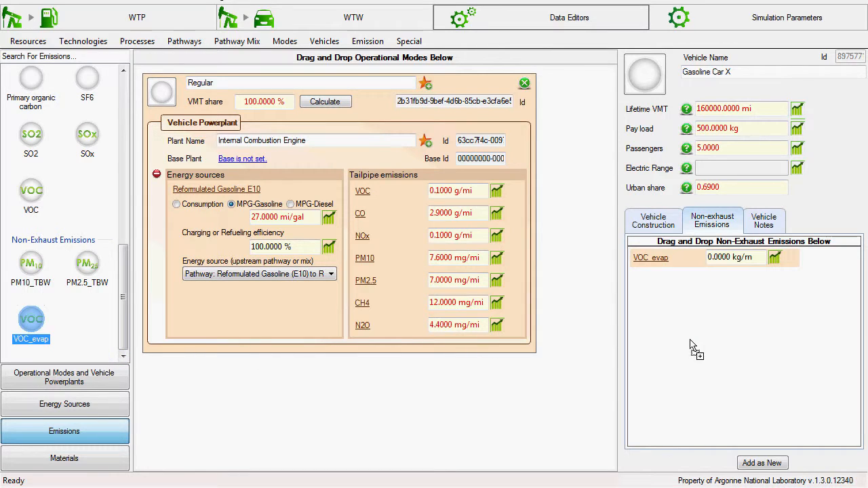
{"action": "left_click_drag", "start_coordinate": [22, 267], "coordinate": [671, 307]}
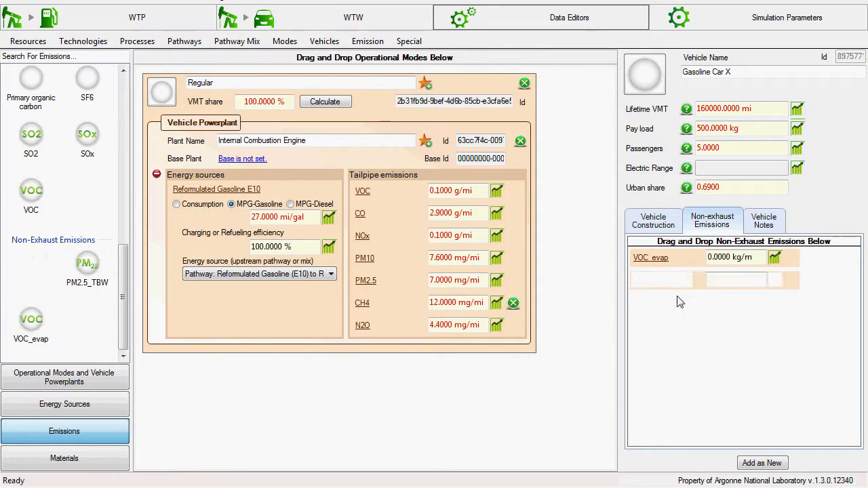
- Set the non-exhaust emission values to 6 for VOC_evap and 12 for PM10_TBW
{"action": "left_click", "coordinate": [735, 257]}
{"action": "type", "text": "6"}
{"action": "key", "text": "Tab"}
{"action": "type", "text": "12"}
{"action": "key", "text": "Tab"}
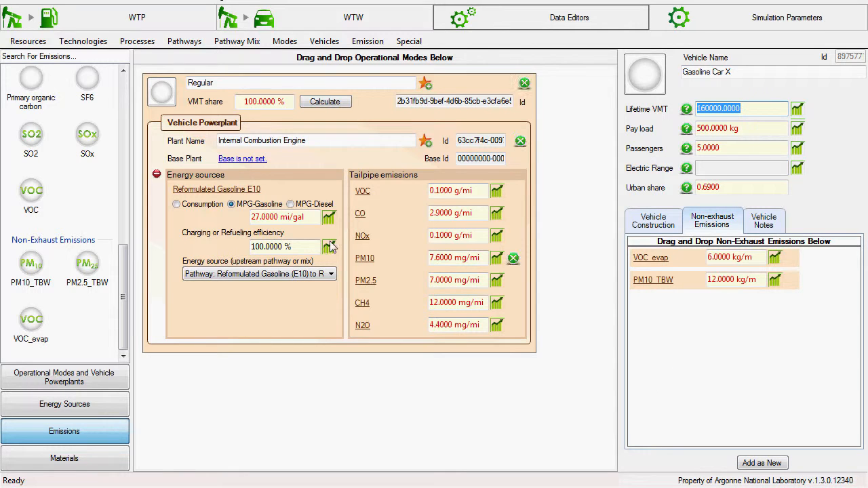
- Open the WTW results of the Dedicated EtOH Car under Ethanol E85, viewing them per MJ before setting the functional unit to /100 km
{"action": "left_click", "coordinate": [304, 28]}
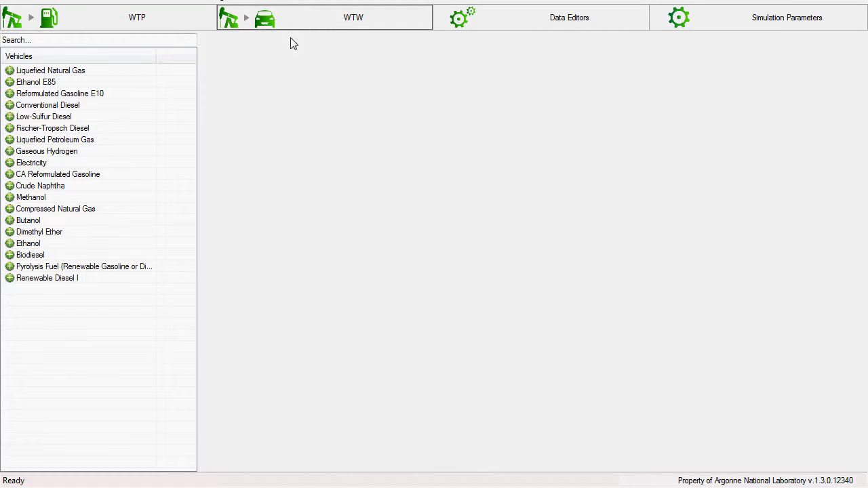
{"action": "left_click", "coordinate": [10, 82]}
{"action": "left_click", "coordinate": [57, 94]}
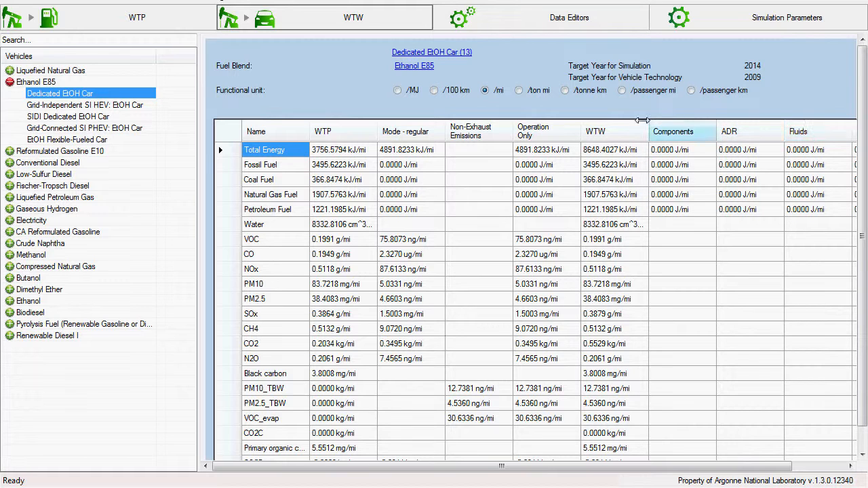
{"action": "left_click", "coordinate": [397, 90]}
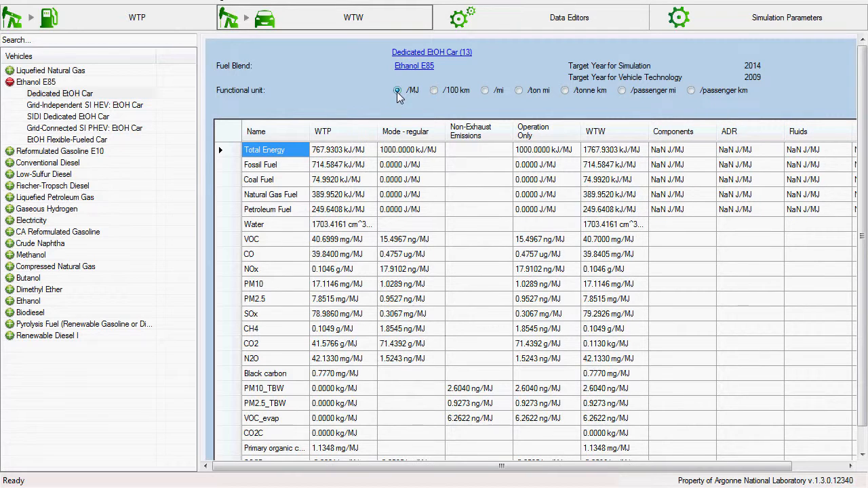
{"action": "left_click", "coordinate": [434, 91]}
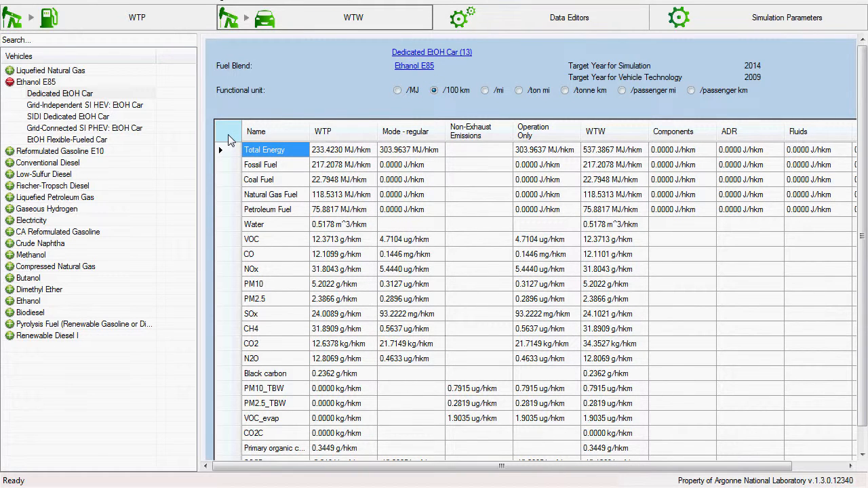
- Select the entire WTW results table of the Dedicated EtOH Car and copy its values
{"action": "left_click", "coordinate": [228, 139]}
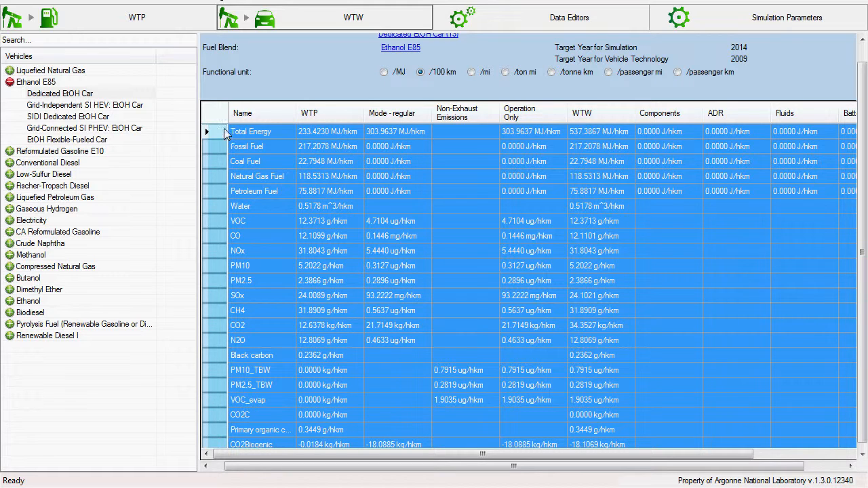
{"action": "right_click", "coordinate": [216, 113]}
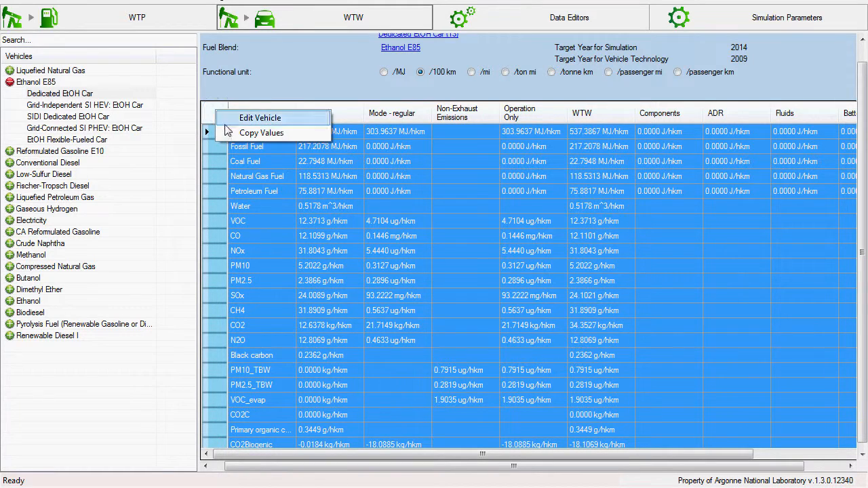
{"action": "left_click", "coordinate": [261, 133]}
{"action": "left_click", "coordinate": [230, 134]}
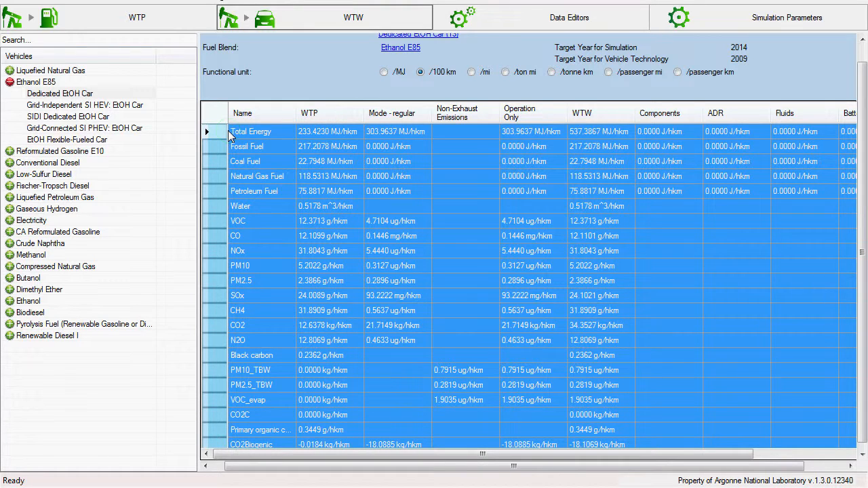